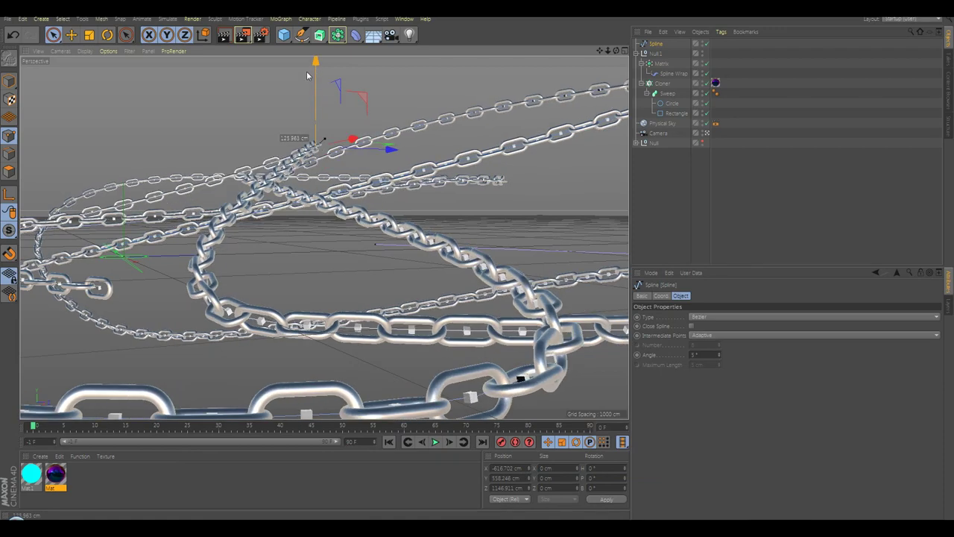
Raise the end point of the example chain's spline and examine the reflectance settings of the Mat material.
{"action": "left_click_drag", "start_coordinate": [307, 75], "coordinate": [306, 61]}
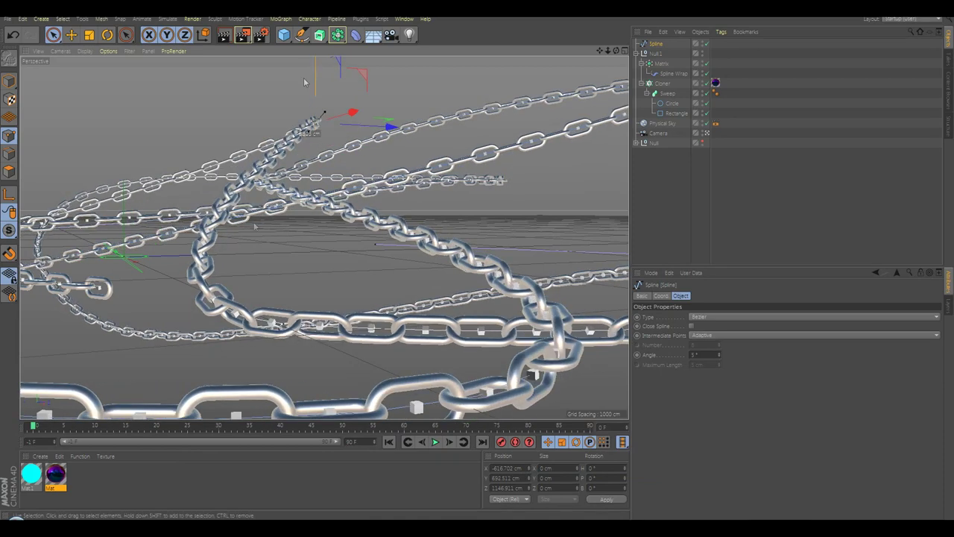
{"action": "double_click", "coordinate": [57, 474]}
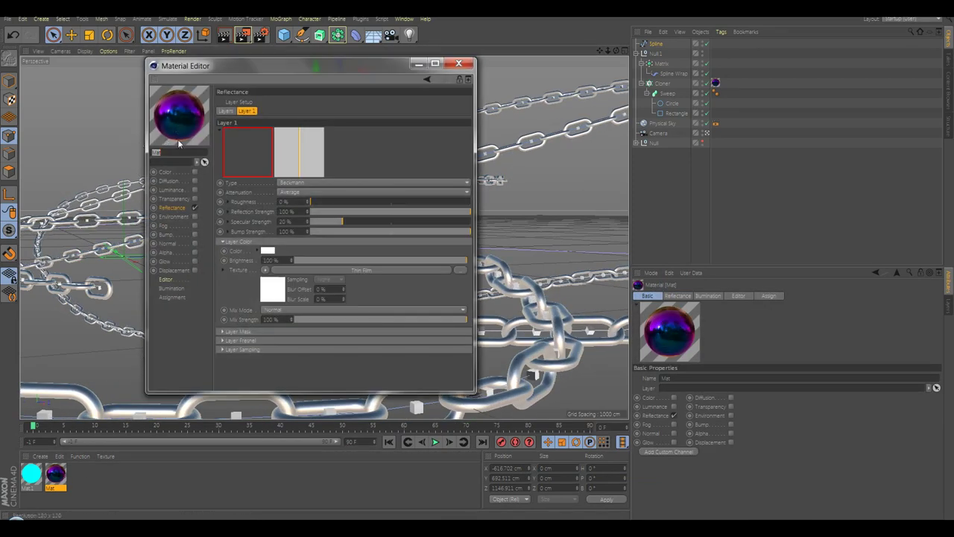
{"action": "left_click", "coordinate": [458, 63]}
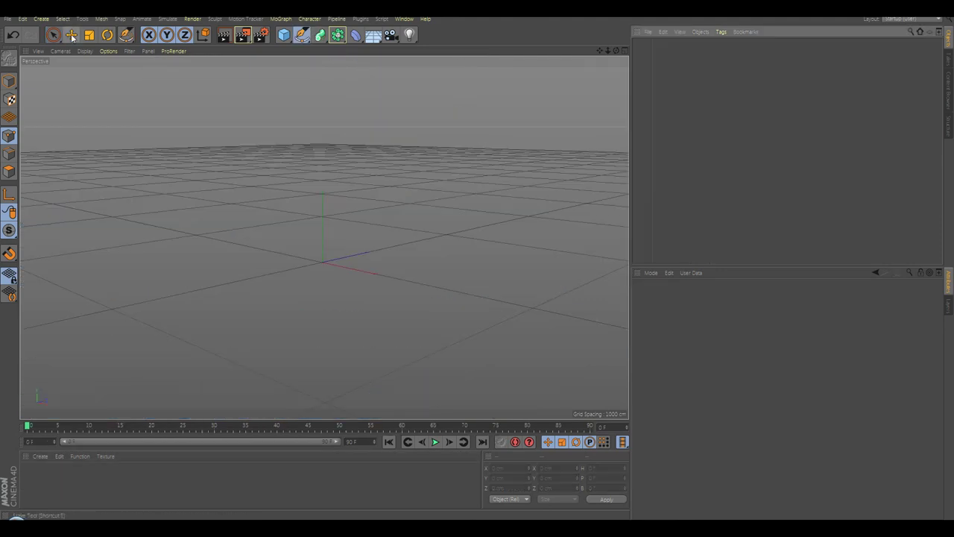
Add a Cloner, a Circle spline, a Rectangle spline and a Sweep object to the empty scene.
{"action": "key", "text": "e"}
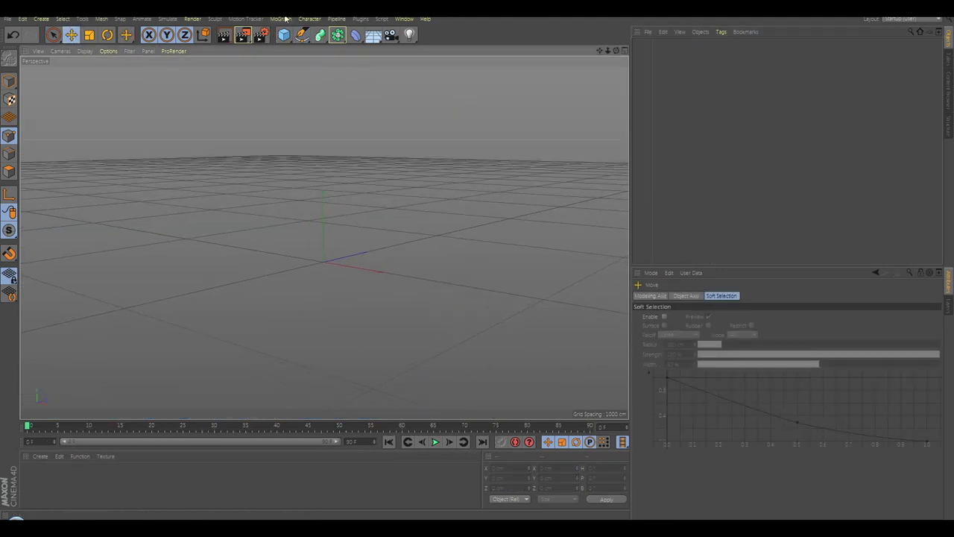
{"action": "left_click", "coordinate": [281, 18]}
{"action": "left_click", "coordinate": [308, 142]}
{"action": "left_click_drag", "start_coordinate": [302, 34], "coordinate": [405, 66]}
{"action": "left_click_drag", "start_coordinate": [302, 34], "coordinate": [409, 120]}
{"action": "left_click_drag", "start_coordinate": [337, 35], "coordinate": [365, 84]}
{"action": "left_click", "coordinate": [656, 93]}
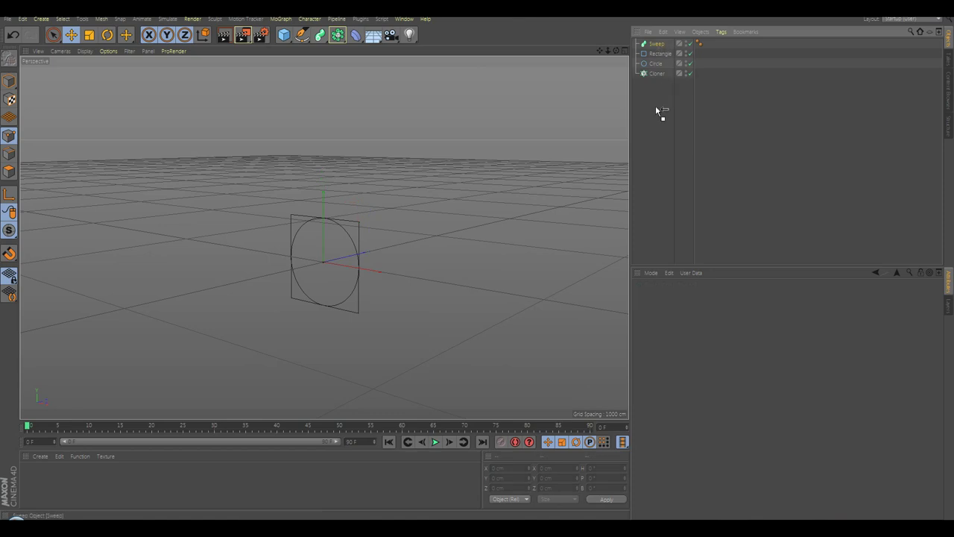
Nest the Circle and Rectangle under the Sweep with the Circle first, and set the Circle's radius to 7 cm.
{"action": "left_click_drag", "start_coordinate": [655, 43], "coordinate": [664, 74]}
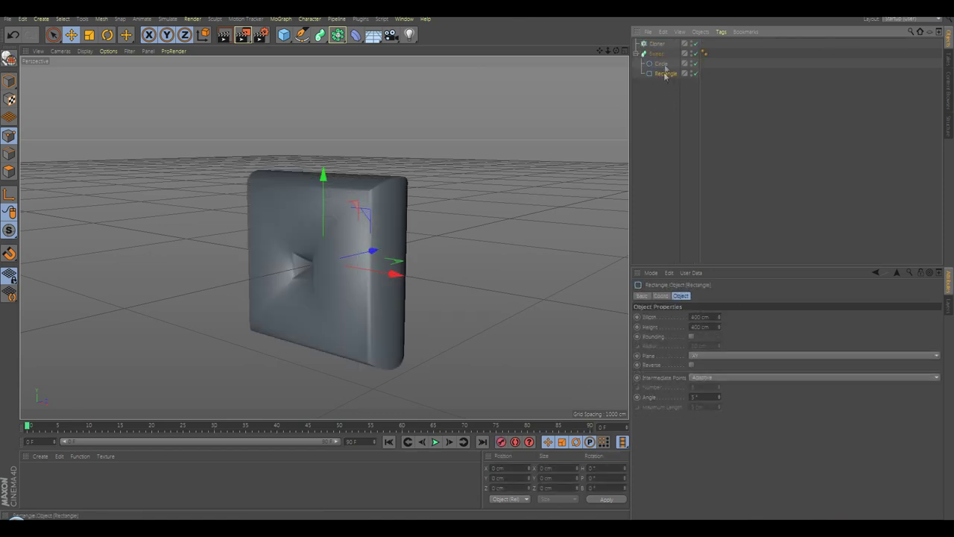
{"action": "left_click", "coordinate": [660, 63]}
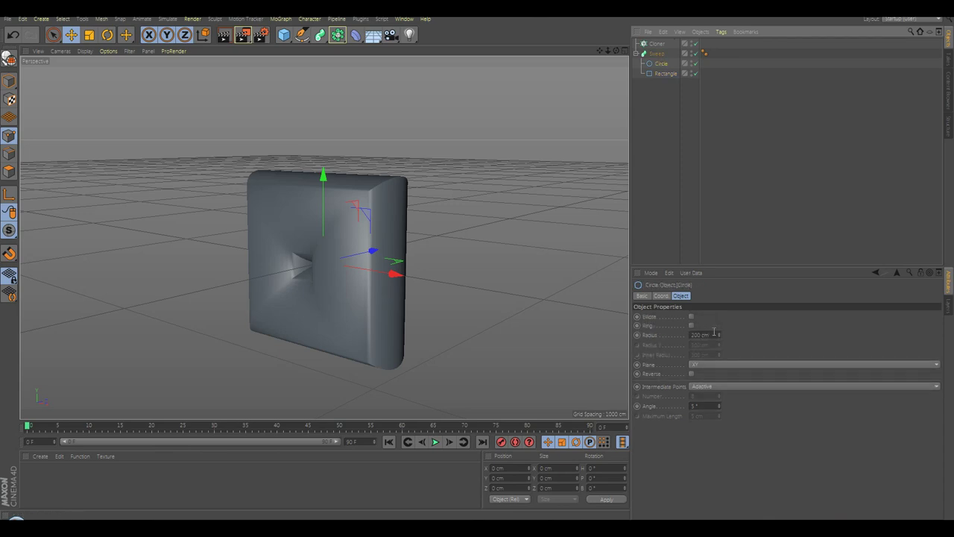
{"action": "double_click", "coordinate": [700, 334]}
{"action": "type", "text": "7"}
{"action": "key", "text": "Return"}
Set the Rectangle's width to 100 cm and height to 50 cm, and enable Rounding.
{"action": "left_click", "coordinate": [666, 73]}
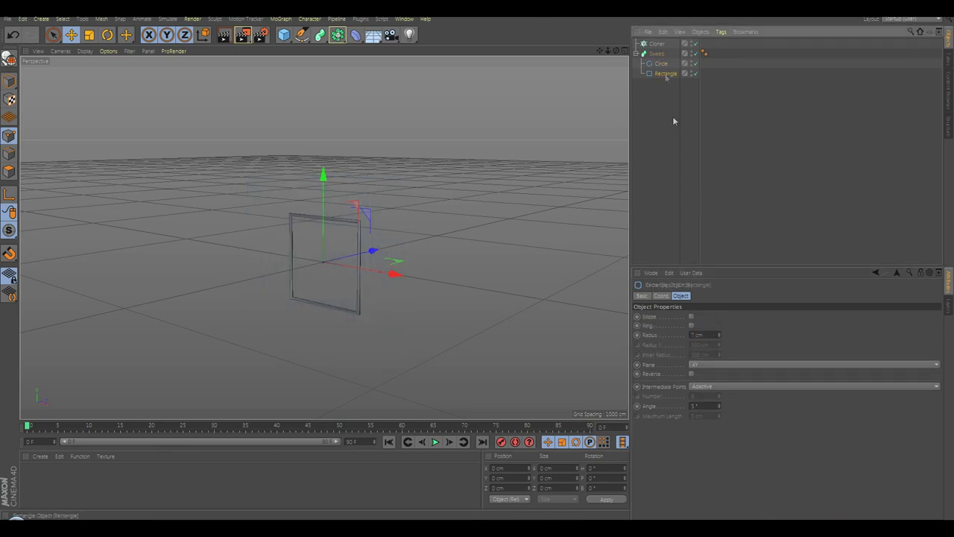
{"action": "type", "text": "1"}
{"action": "left_click_drag", "start_coordinate": [711, 316], "coordinate": [605, 330]}
{"action": "type", "text": "0"}
{"action": "key", "text": "Return"}
{"action": "left_click", "coordinate": [696, 317]}
{"action": "type", "text": "0"}
{"action": "key", "text": "Return"}
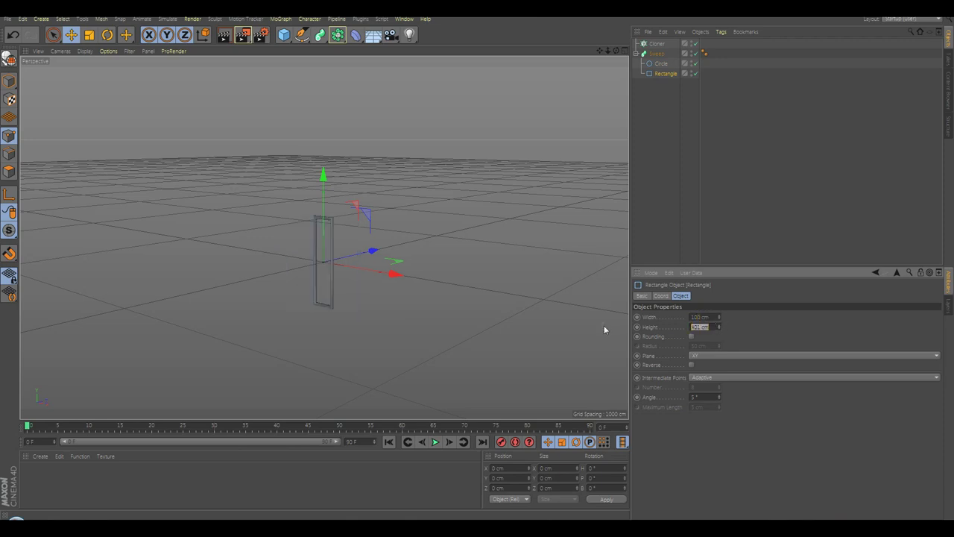
{"action": "type", "text": "500"}
{"action": "key", "text": "Return"}
{"action": "left_click", "coordinate": [690, 336]}
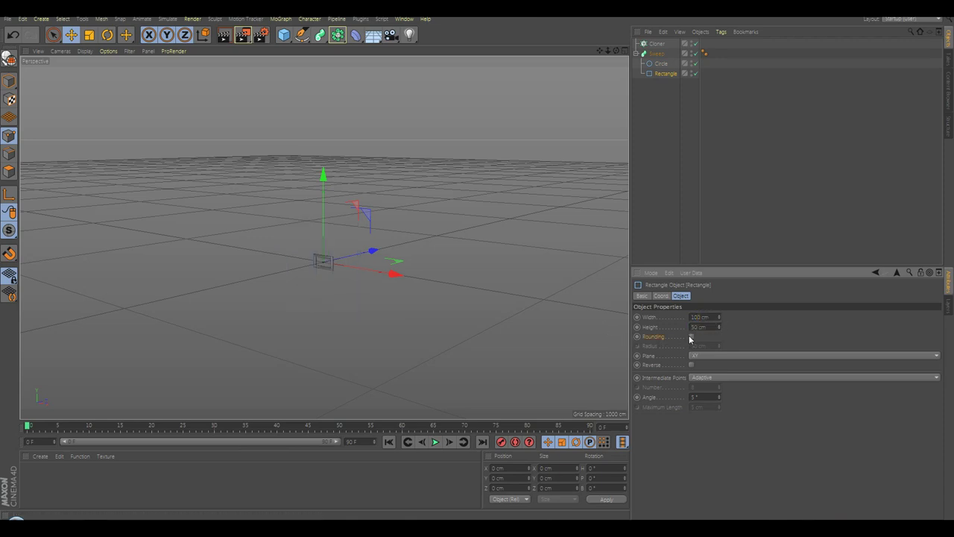
Place the Sweep inside the Cloner and set the Cloner's mode to Object.
{"action": "left_click_drag", "start_coordinate": [666, 59], "coordinate": [658, 45]}
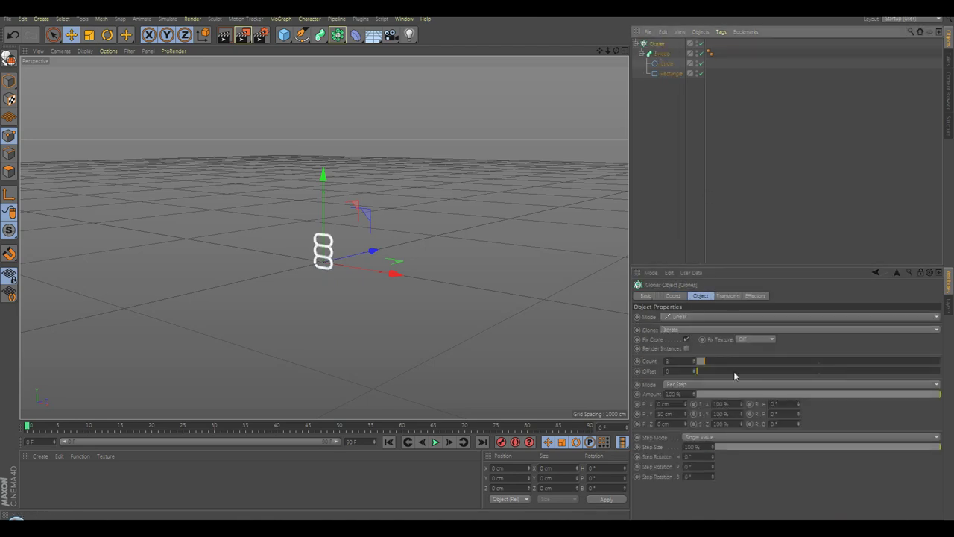
{"action": "left_click", "coordinate": [693, 325]}
{"action": "left_click", "coordinate": [697, 325]}
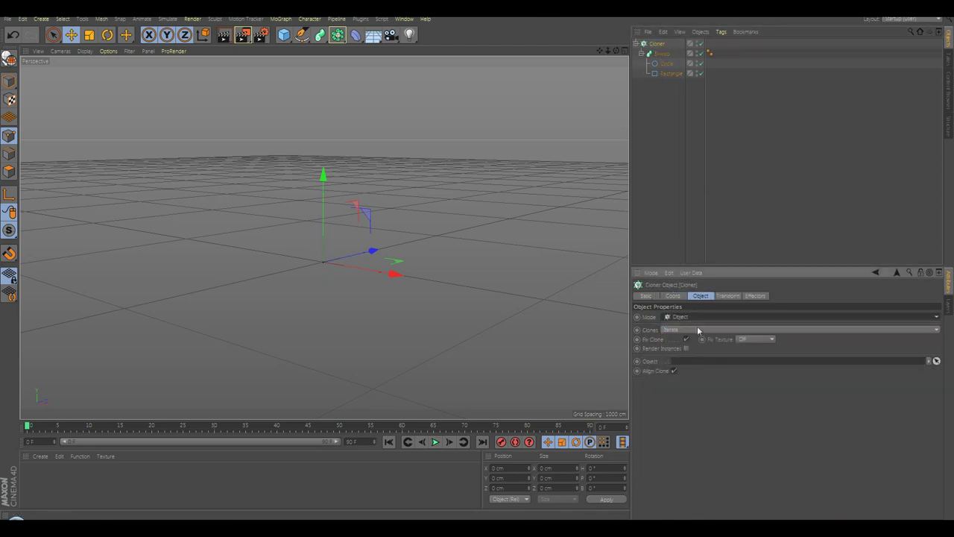
Add a Matrix object and a Spline Wrap deformer, and make the Spline Wrap a child of the Matrix.
{"action": "left_click", "coordinate": [280, 18]}
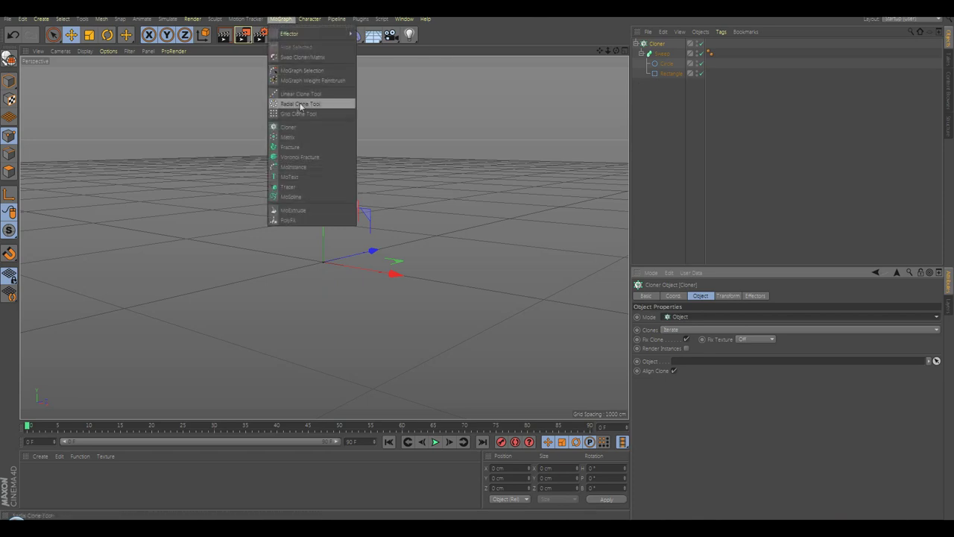
{"action": "left_click", "coordinate": [287, 137]}
{"action": "left_click", "coordinate": [355, 34]}
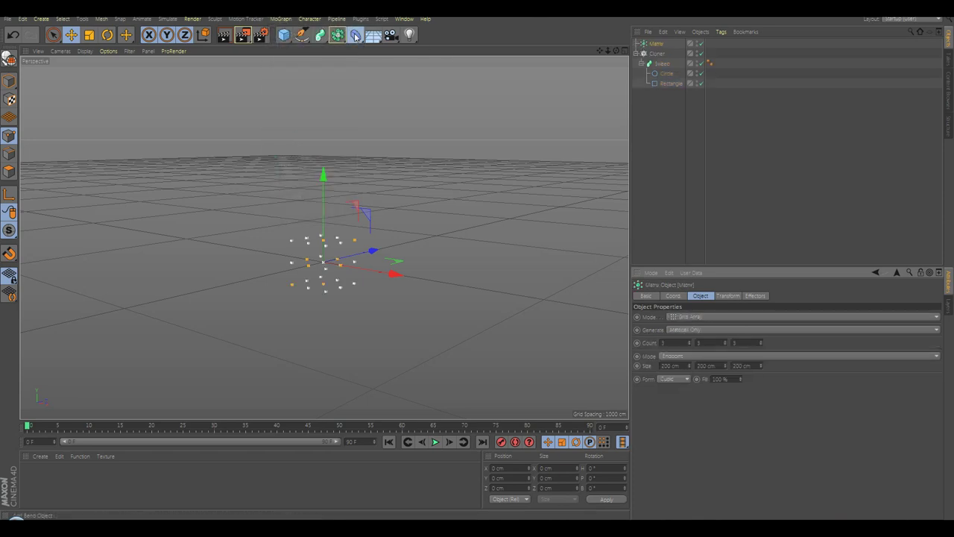
{"action": "left_click", "coordinate": [462, 143]}
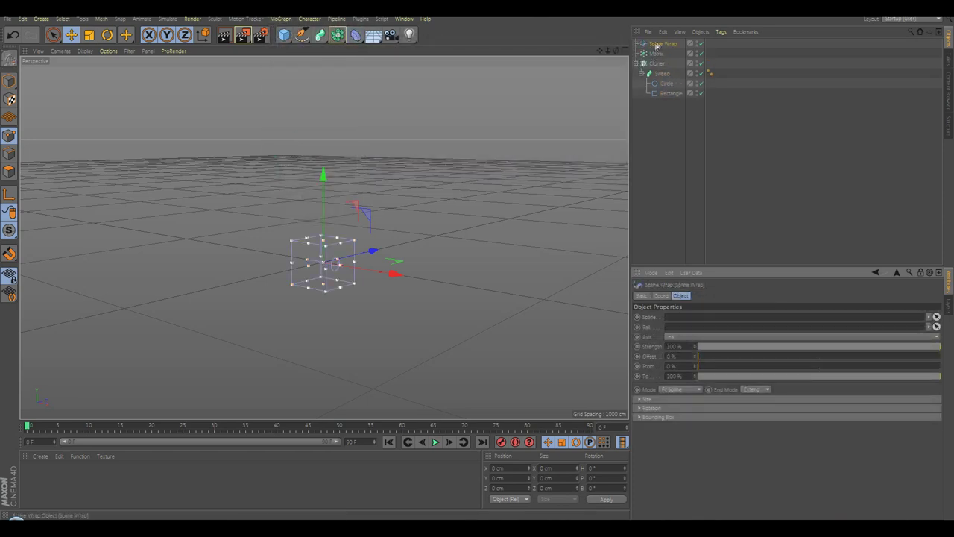
{"action": "left_click_drag", "start_coordinate": [656, 44], "coordinate": [657, 54]}
Set the Matrix to Linear mode with a per-step offset of 90 cm in X and 0 cm in Y, and 90° pitch rotation.
{"action": "left_click", "coordinate": [656, 43]}
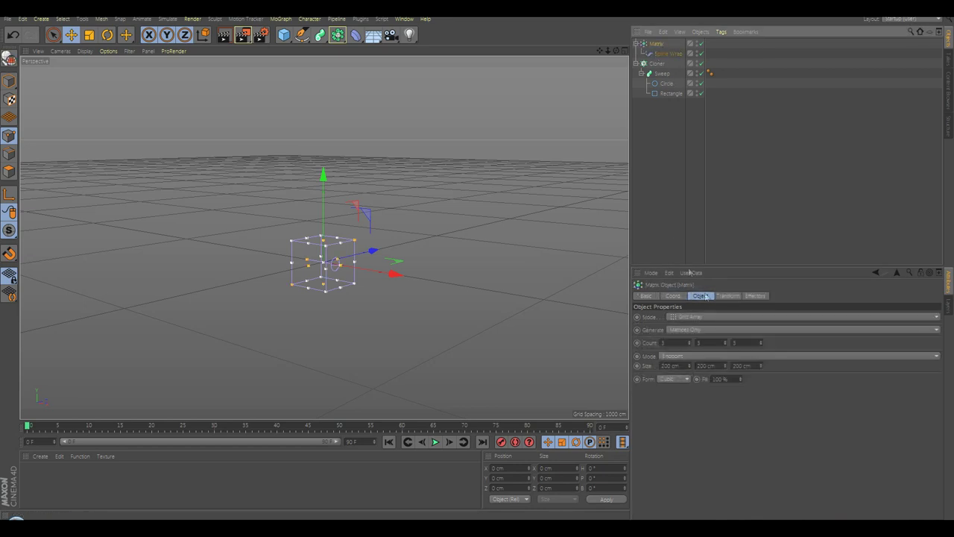
{"action": "left_click", "coordinate": [703, 316]}
{"action": "left_click", "coordinate": [702, 335]}
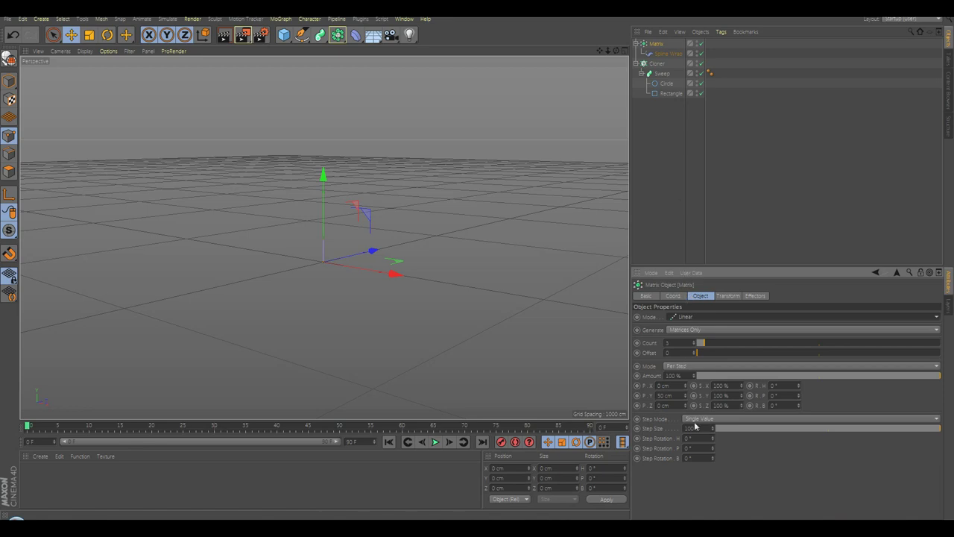
{"action": "double_click", "coordinate": [673, 394]}
{"action": "type", "text": "0"}
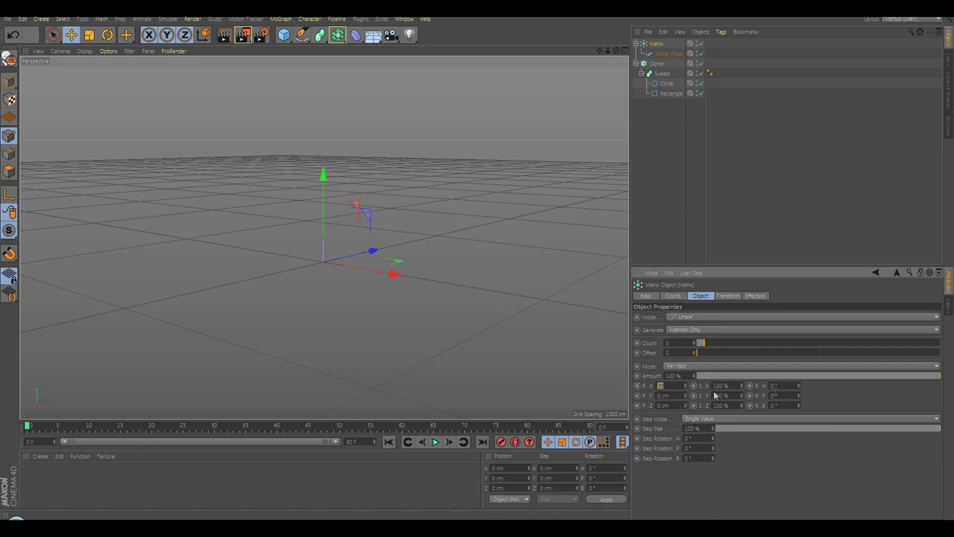
{"action": "type", "text": "50"}
{"action": "key", "text": "Return"}
{"action": "key", "text": "Return"}
Assign the Matrix as the Cloner's source object so the links are cloned onto it.
{"action": "left_click", "coordinate": [655, 65]}
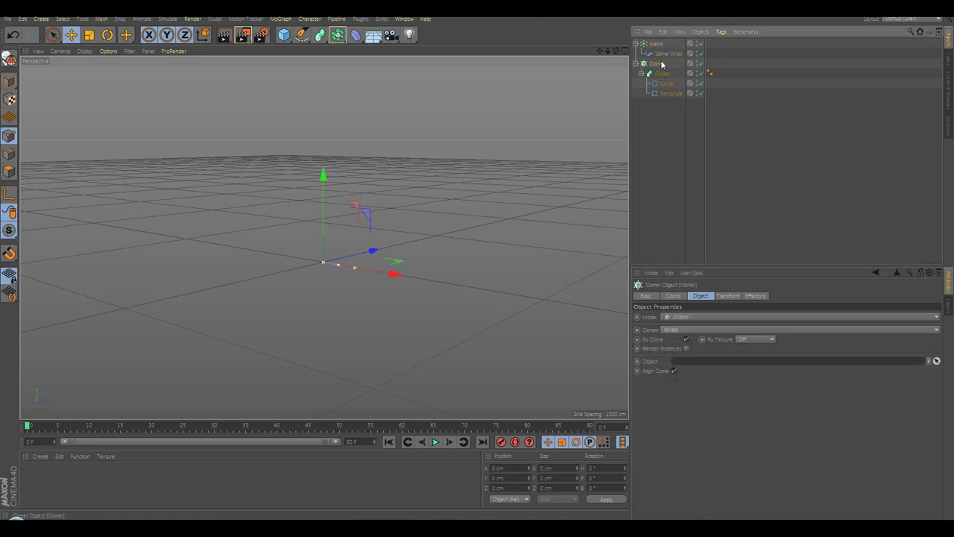
{"action": "left_click", "coordinate": [660, 44]}
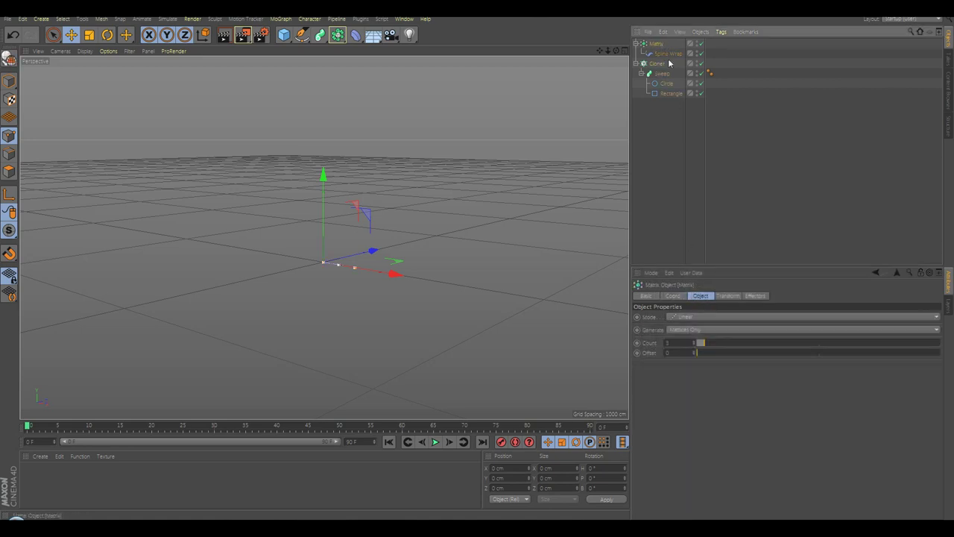
{"action": "left_click", "coordinate": [668, 64]}
{"action": "left_click_drag", "start_coordinate": [659, 44], "coordinate": [671, 365]}
{"action": "left_click", "coordinate": [657, 44]}
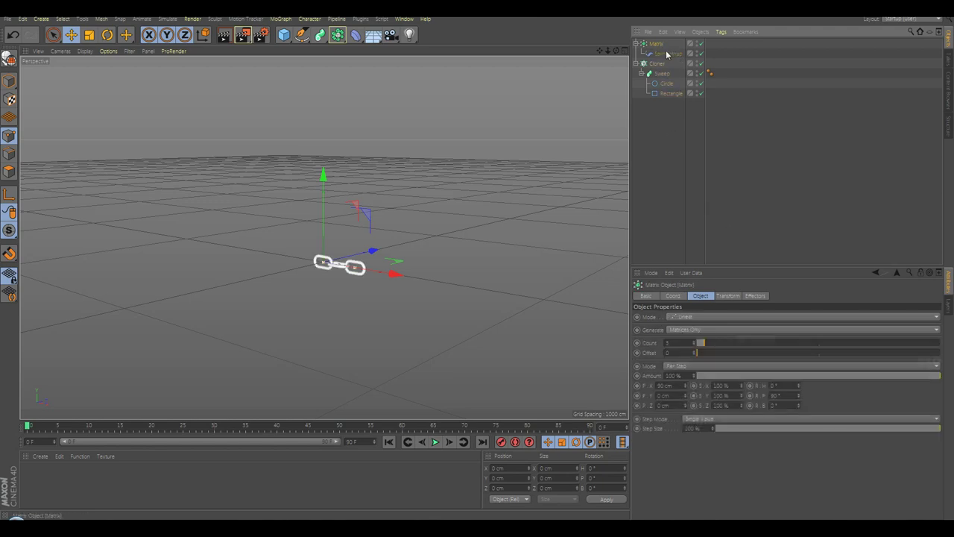
{"action": "left_click", "coordinate": [702, 419]}
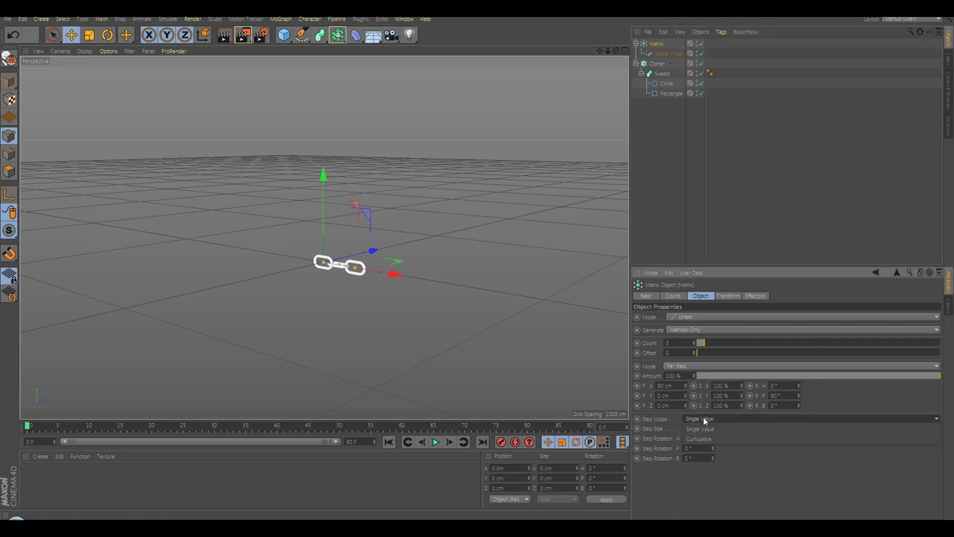
{"action": "left_click", "coordinate": [709, 421]}
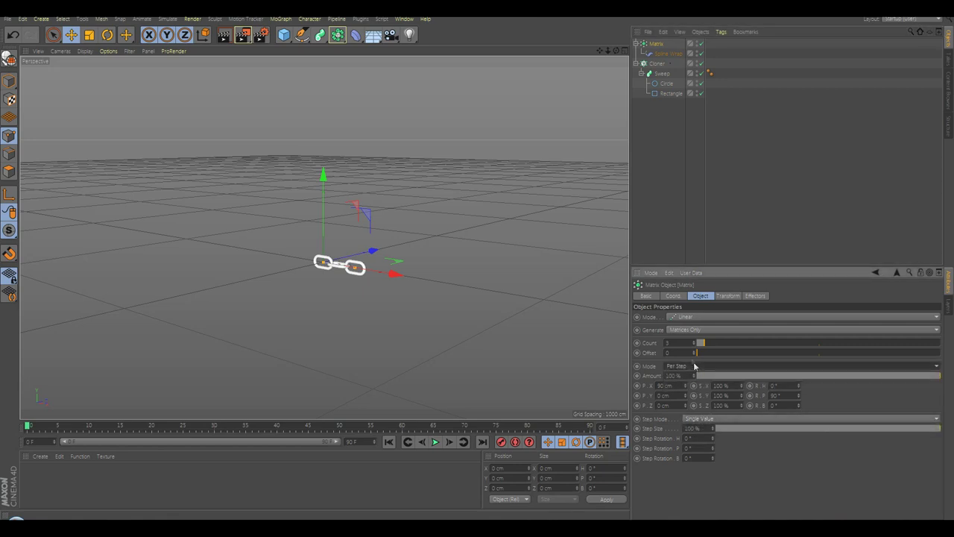
Set the Spline Wrap's mode to Keep Length and deselect the object.
{"action": "left_click", "coordinate": [669, 54]}
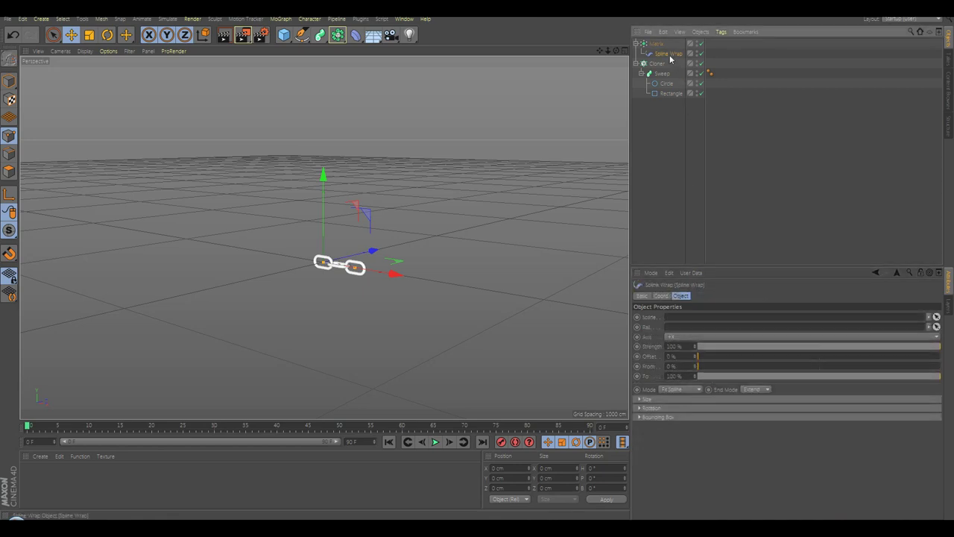
{"action": "left_click", "coordinate": [678, 389]}
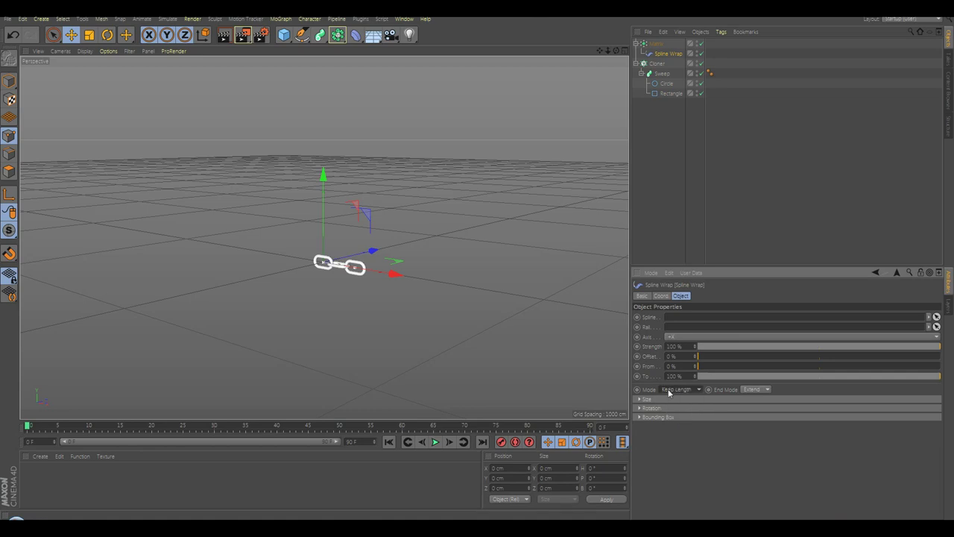
{"action": "left_click", "coordinate": [671, 152]}
Draw an open, curving five-point Bezier spline around the chain links with the Pen tool.
{"action": "left_click", "coordinate": [301, 34]}
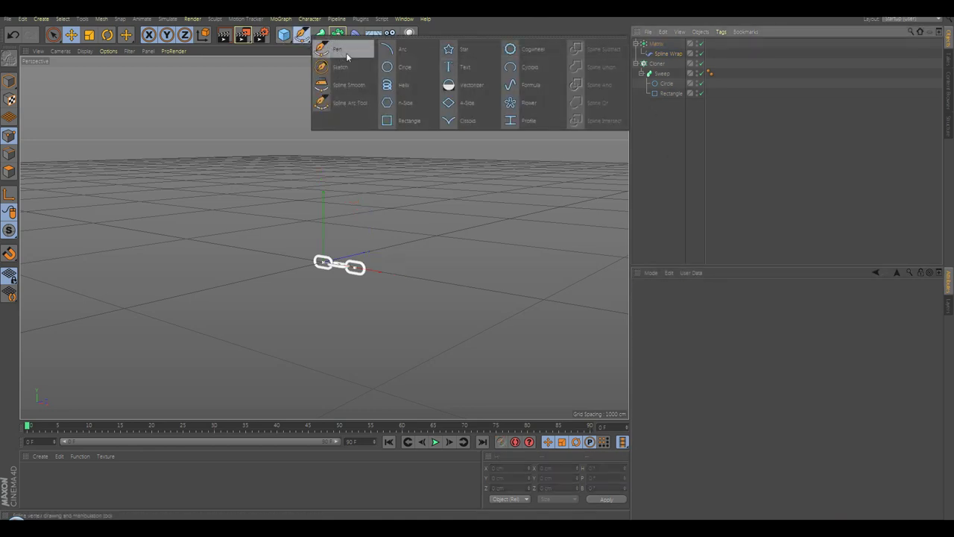
{"action": "left_click", "coordinate": [347, 57]}
{"action": "scroll", "coordinate": [378, 248], "scroll_direction": "down", "scroll_amount": 8}
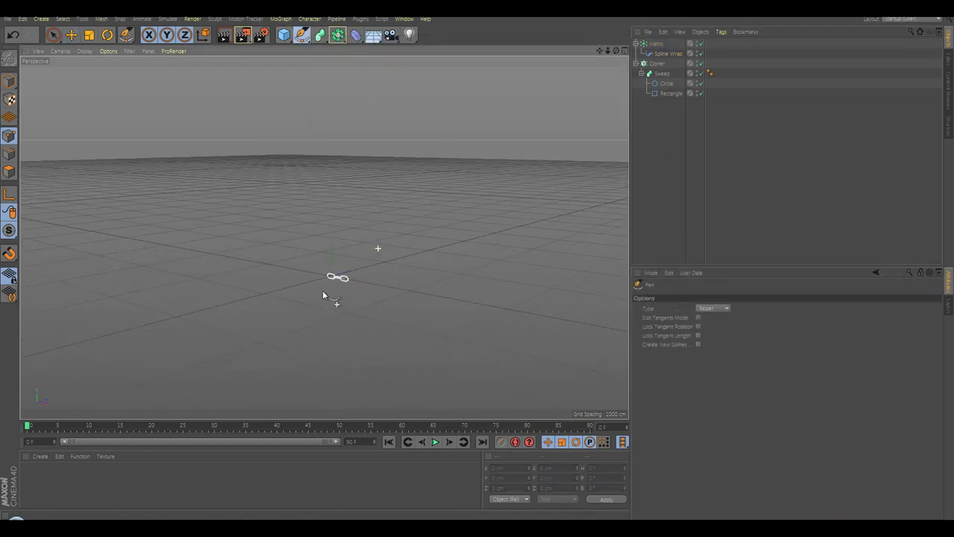
{"action": "left_click", "coordinate": [565, 118]}
{"action": "left_click_drag", "start_coordinate": [334, 343], "coordinate": [150, 357]}
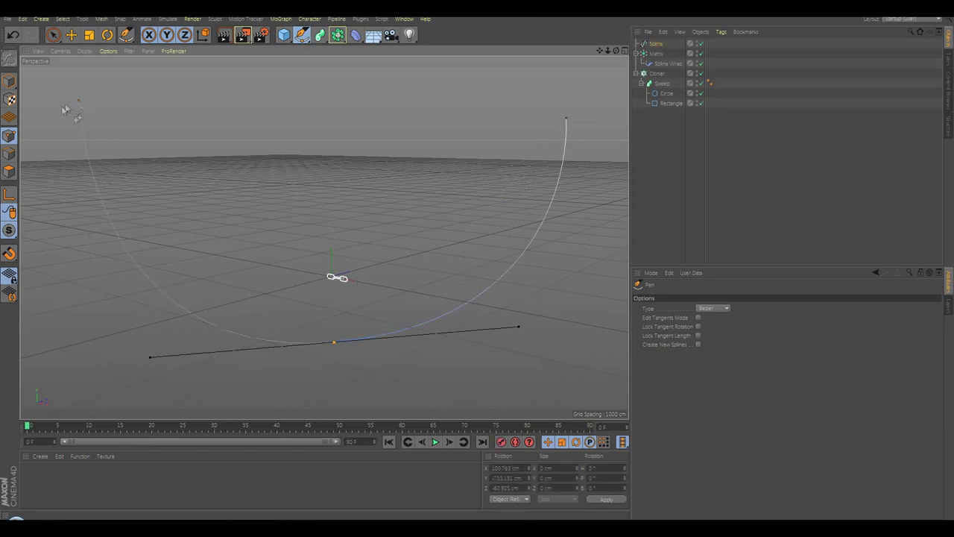
{"action": "left_click", "coordinate": [62, 108]}
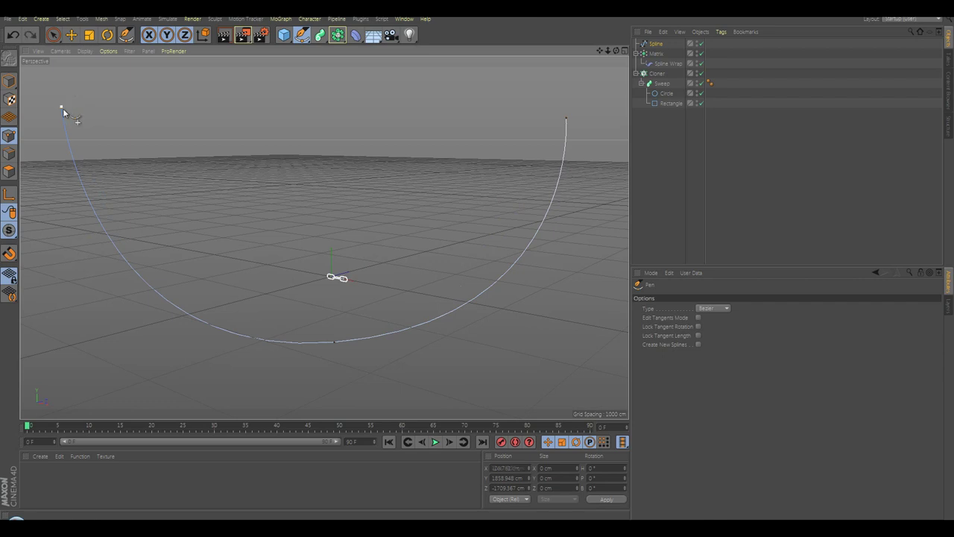
{"action": "key", "text": "ctrl+z"}
{"action": "left_click_drag", "start_coordinate": [63, 110], "coordinate": [77, 58]}
{"action": "left_click_drag", "start_coordinate": [436, 100], "coordinate": [571, 24]}
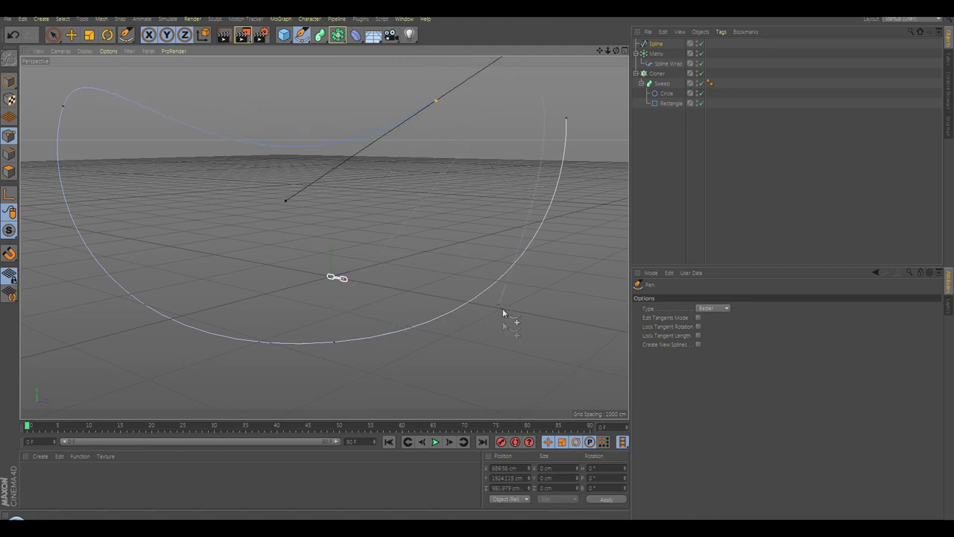
{"action": "left_click", "coordinate": [603, 292]}
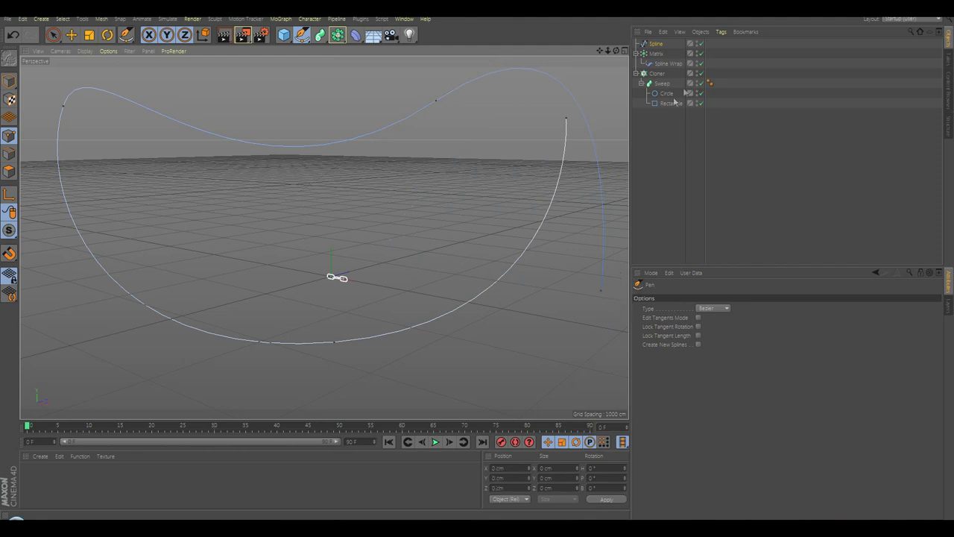
Assign the drawn spline to the Spline Wrap and raise the Matrix count to about 90.
{"action": "left_click", "coordinate": [669, 64]}
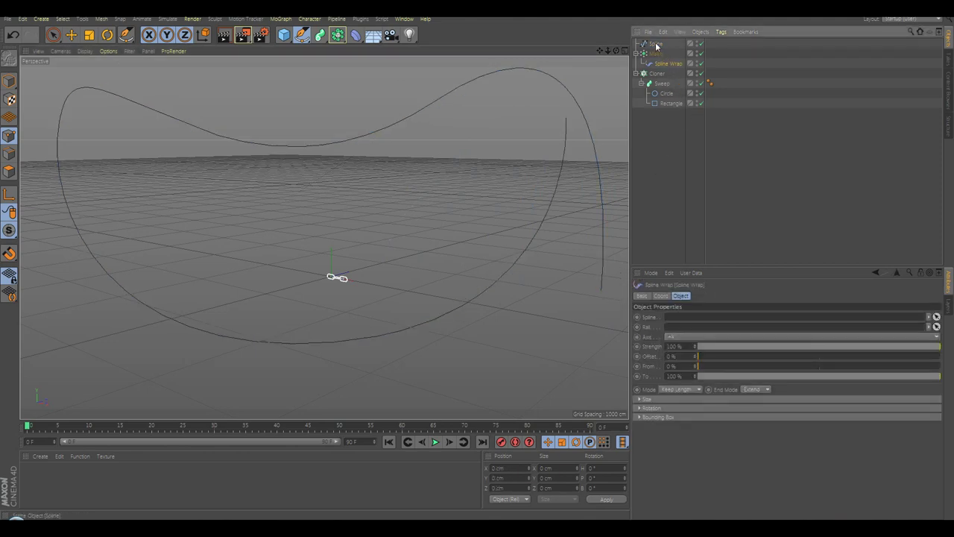
{"action": "left_click_drag", "start_coordinate": [686, 407], "coordinate": [675, 318]}
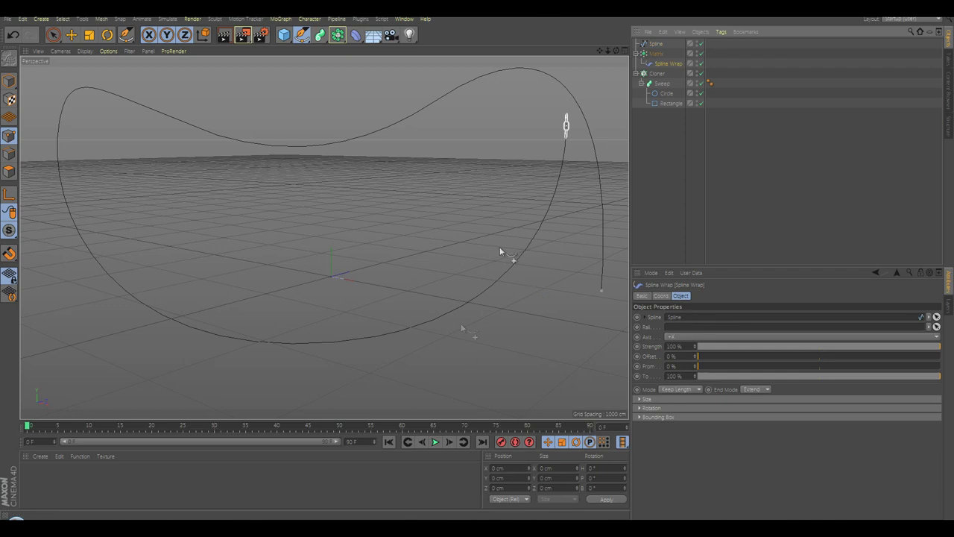
{"action": "left_click", "coordinate": [676, 56]}
{"action": "left_click_drag", "start_coordinate": [739, 344], "coordinate": [940, 344]}
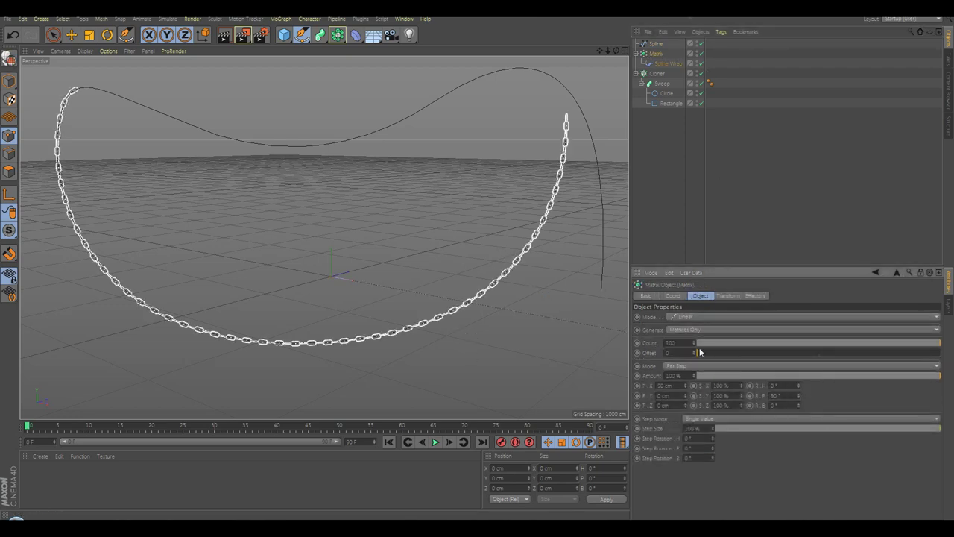
{"action": "left_click_drag", "start_coordinate": [693, 342], "coordinate": [693, 363]}
{"action": "left_click_drag", "start_coordinate": [464, 299], "coordinate": [67, 469], "text": "alt"}
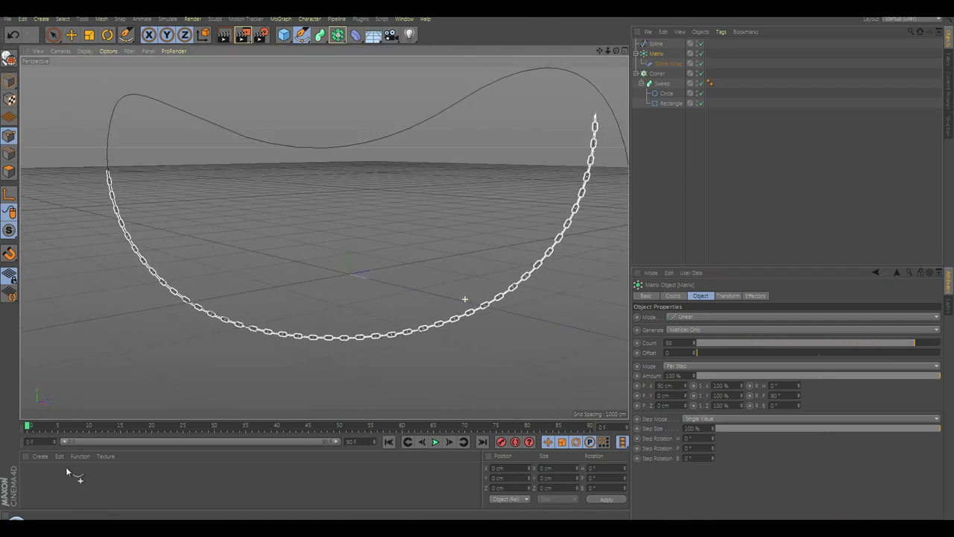
Create a new standard material for the chain.
{"action": "left_click", "coordinate": [45, 457]}
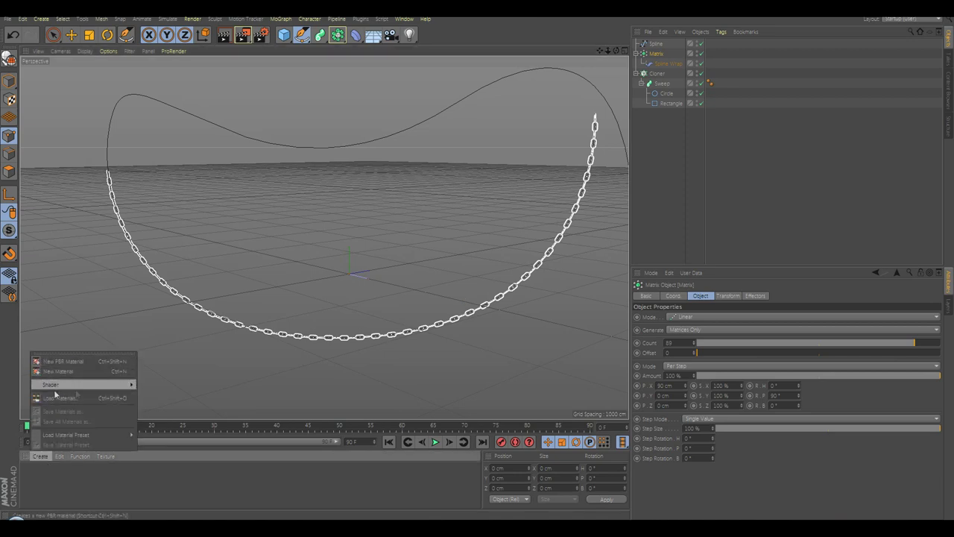
{"action": "mouse_move", "coordinate": [57, 457]}
{"action": "left_click", "coordinate": [53, 475]}
{"action": "left_click", "coordinate": [45, 475]}
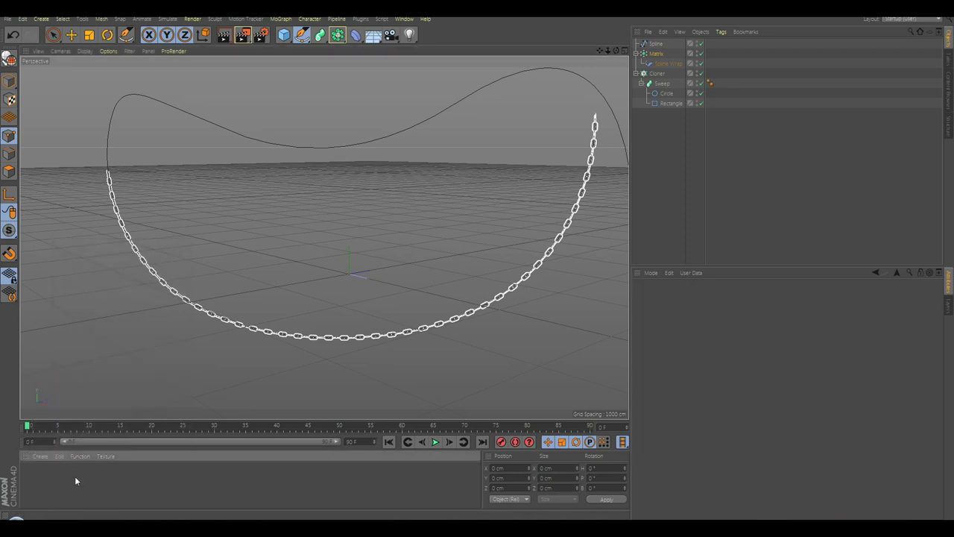
{"action": "left_click", "coordinate": [41, 457]}
{"action": "left_click", "coordinate": [62, 377]}
{"action": "left_click", "coordinate": [41, 457]}
{"action": "left_click", "coordinate": [60, 371]}
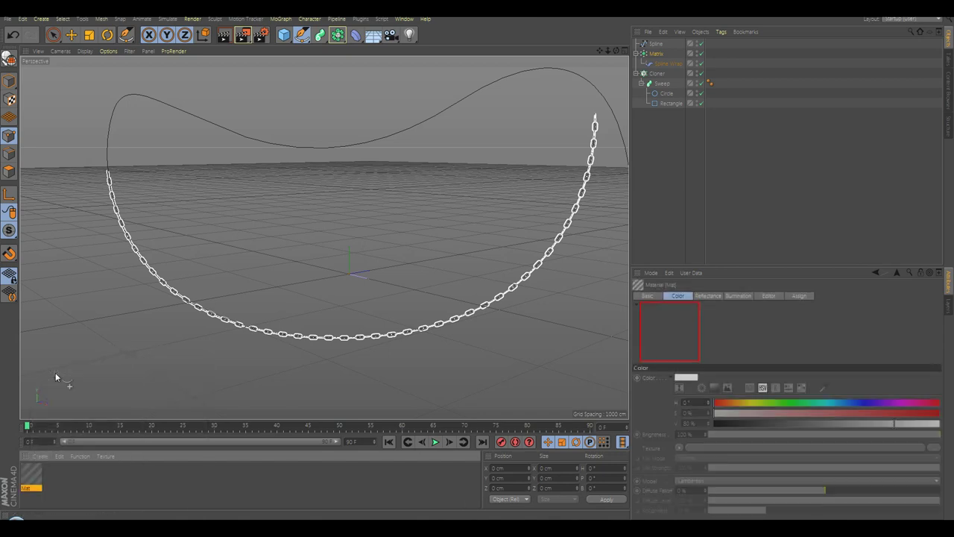
Open the new material for editing and disable its Color channel.
{"action": "double_click", "coordinate": [29, 474]}
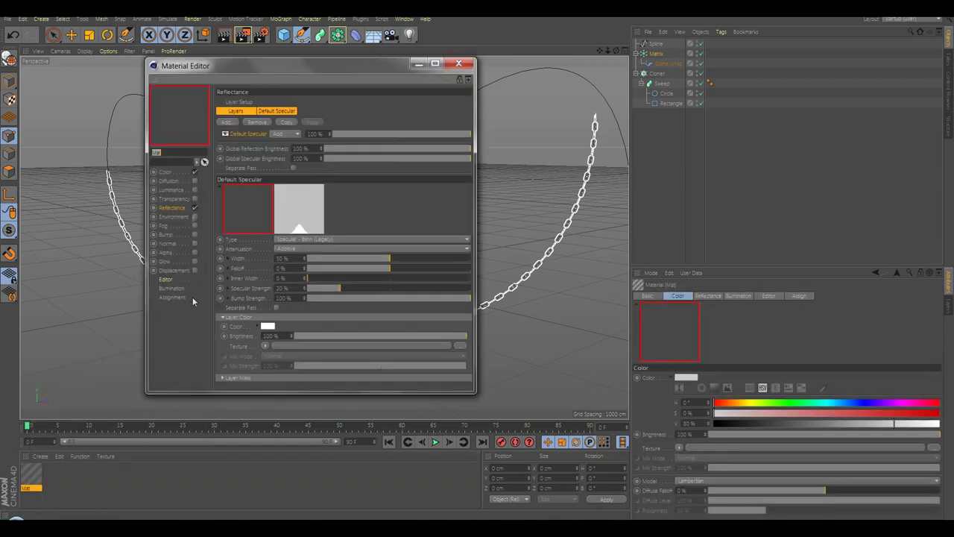
{"action": "left_click", "coordinate": [165, 173]}
{"action": "left_click_drag", "start_coordinate": [356, 67], "coordinate": [467, 82]}
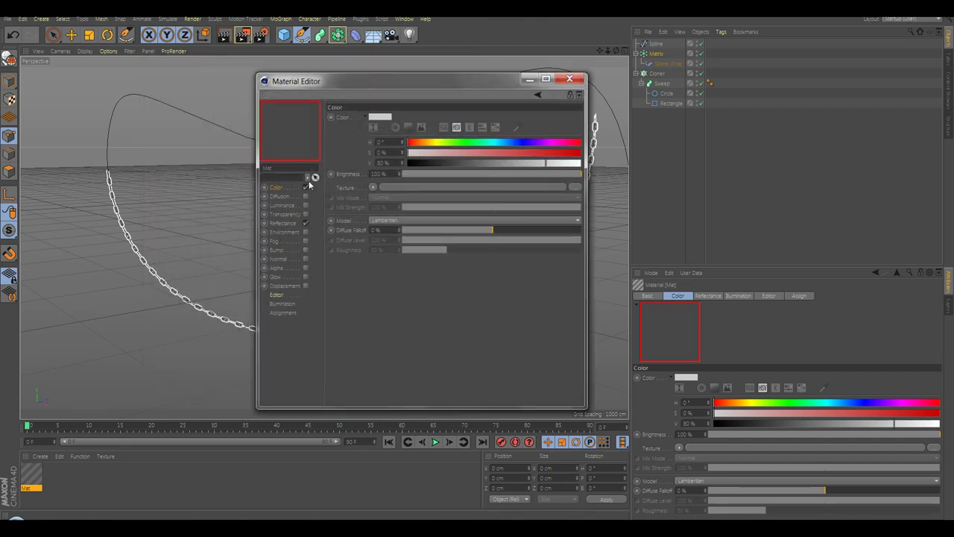
{"action": "left_click", "coordinate": [306, 186]}
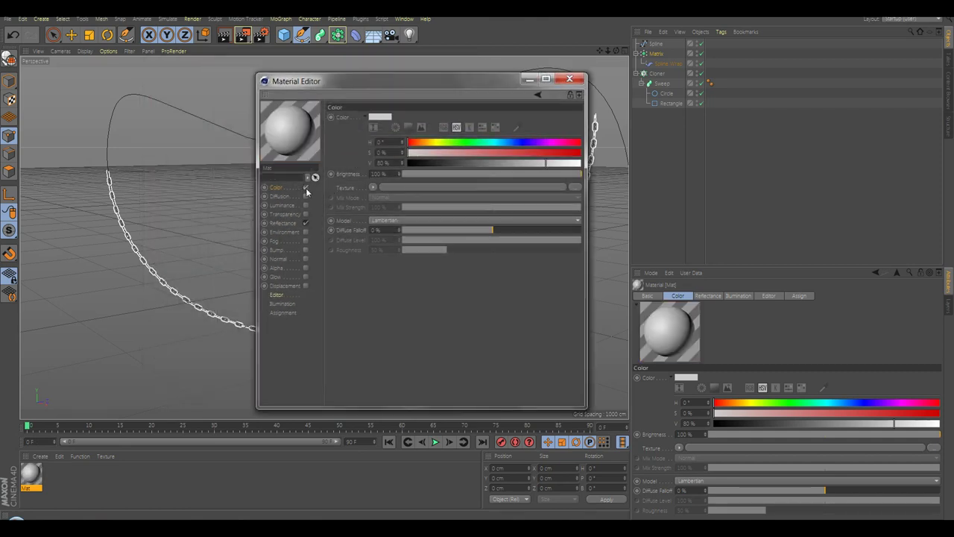
Replace the material's default specular reflectance with a new Beckmann layer.
{"action": "left_click", "coordinate": [283, 223]}
{"action": "left_click", "coordinate": [367, 139]}
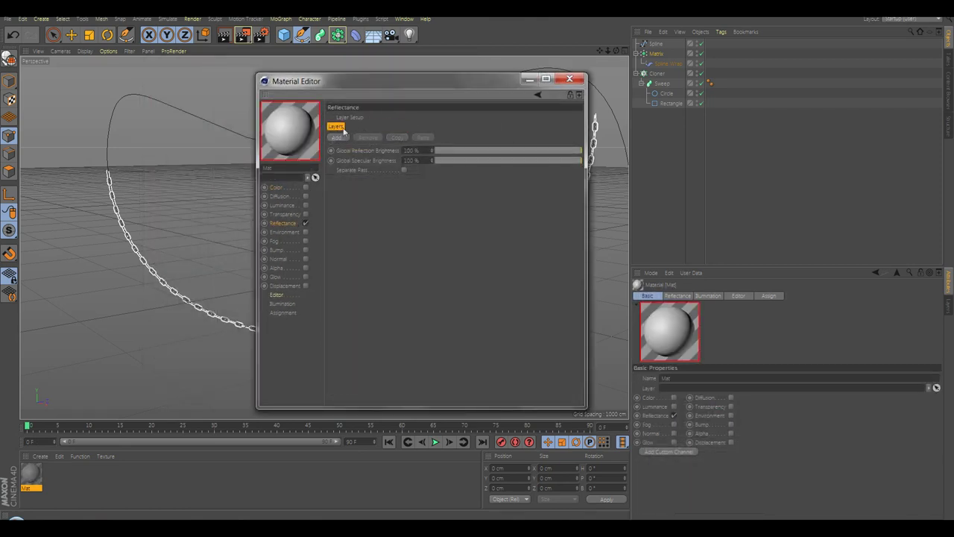
{"action": "left_click", "coordinate": [339, 137]}
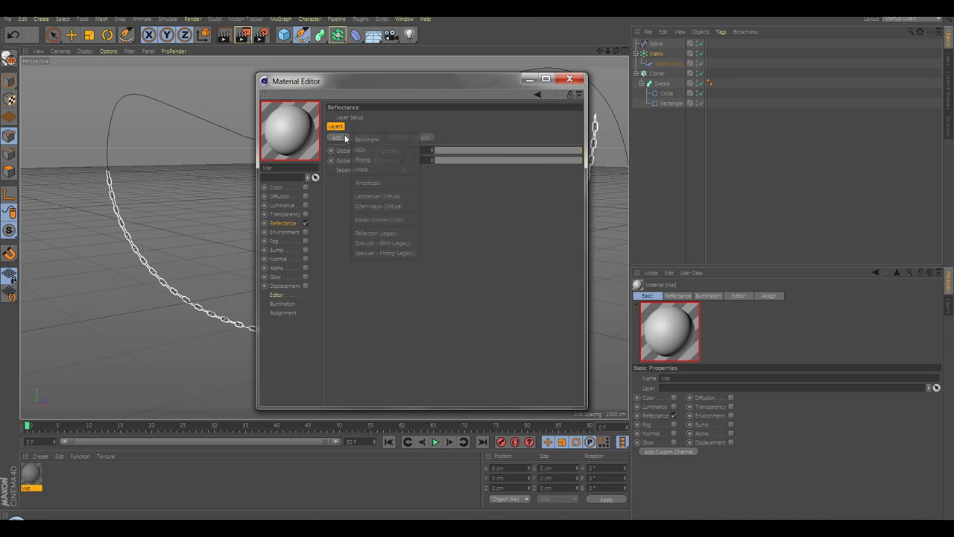
{"action": "left_click", "coordinate": [384, 140]}
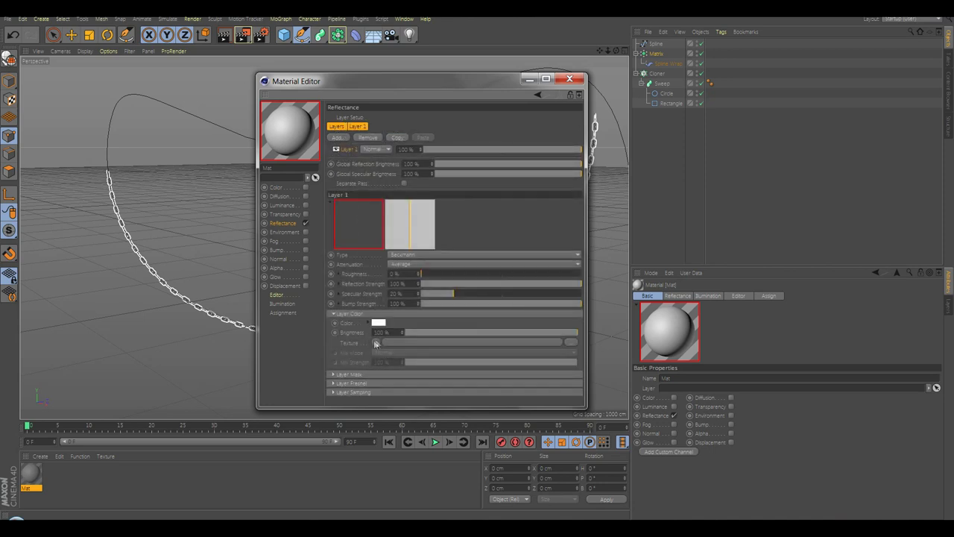
Load a Thin Film shader as the Beckmann layer's color texture and put a Gradient in its thickness texture.
{"action": "left_click", "coordinate": [376, 342]}
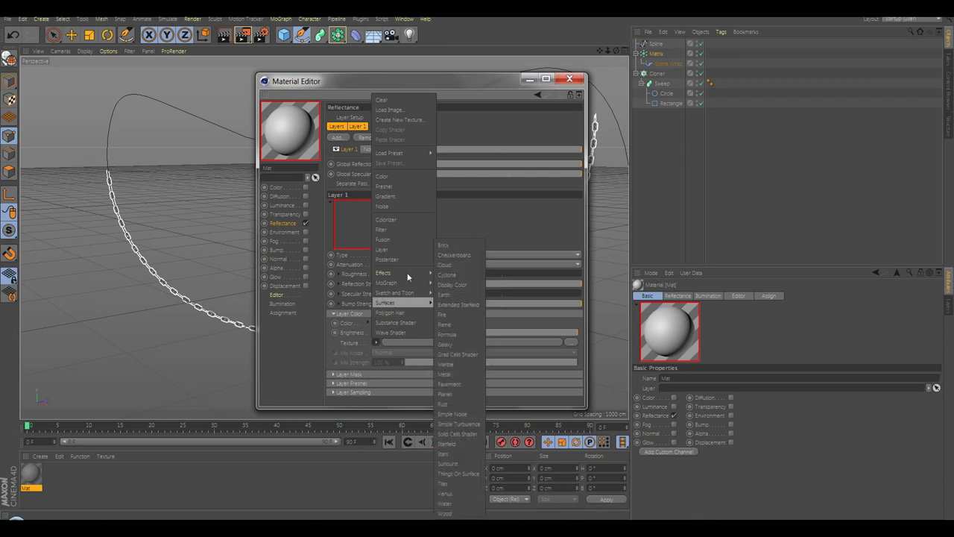
{"action": "mouse_move", "coordinate": [406, 270]}
{"action": "left_click", "coordinate": [464, 439]}
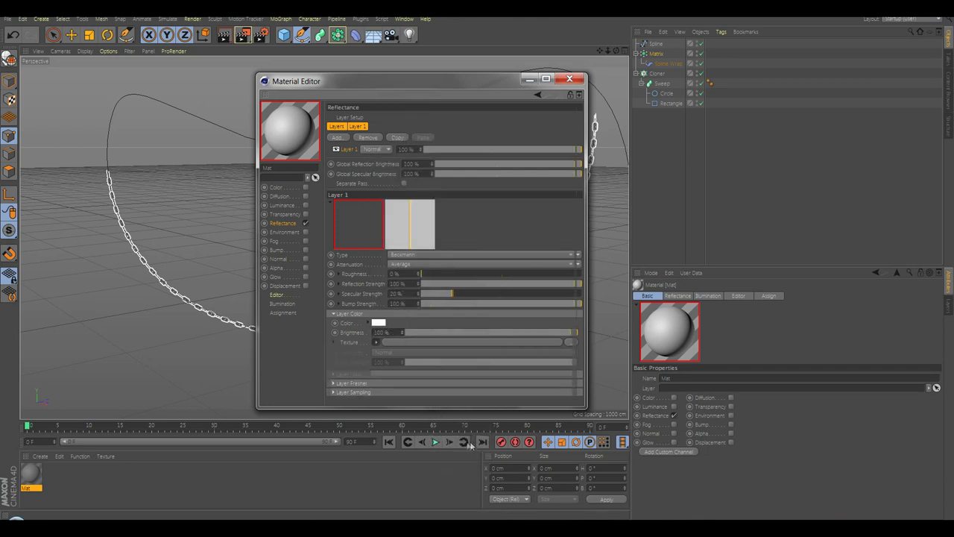
{"action": "left_click", "coordinate": [388, 362]}
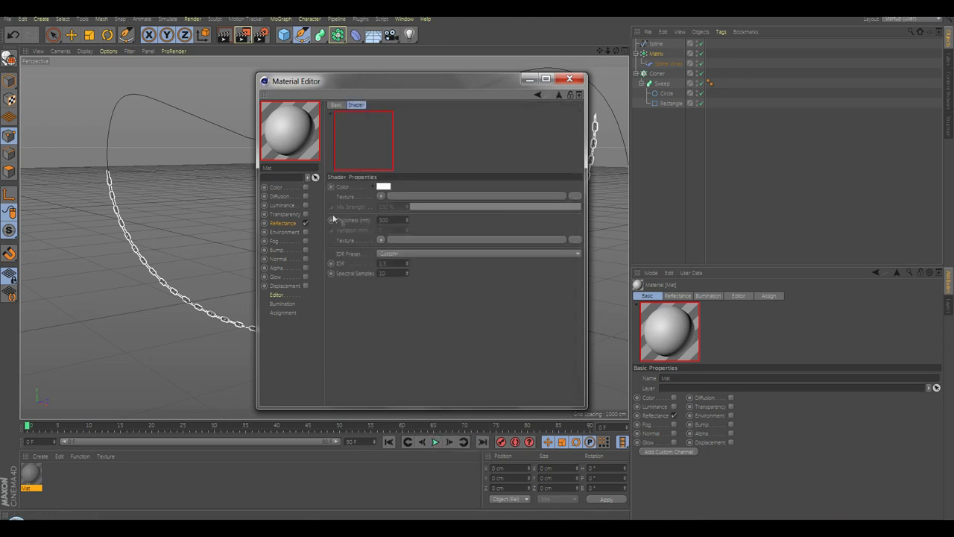
{"action": "left_click", "coordinate": [380, 240]}
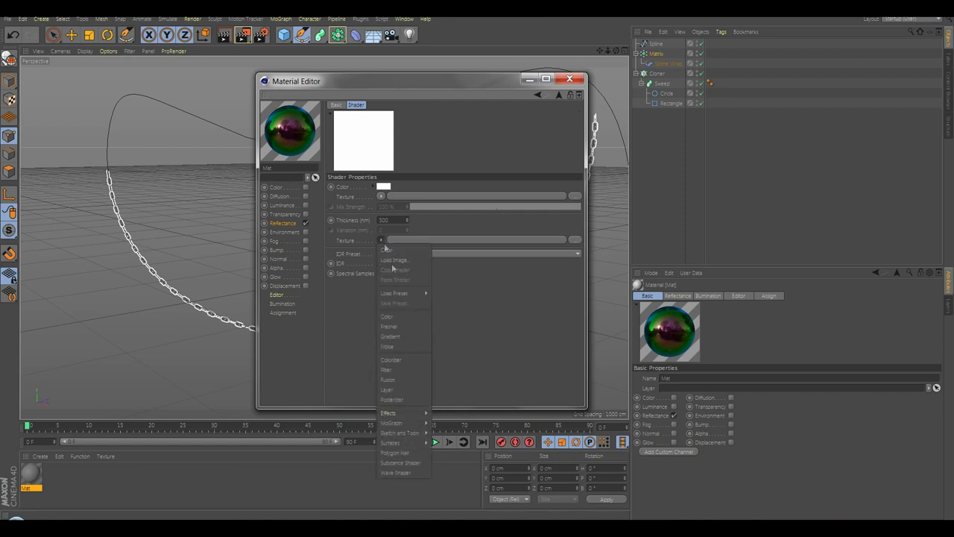
{"action": "left_click", "coordinate": [404, 336]}
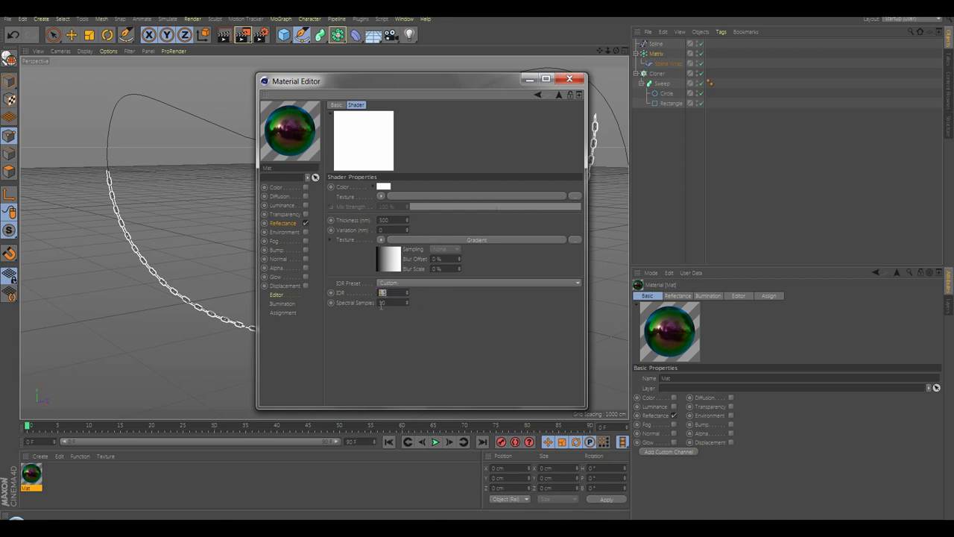
Set the Thin Film thickness to 295 nm, variation to 20 nm and IOR to 1.93, and change the spectral samples.
{"action": "left_click", "coordinate": [397, 219]}
{"action": "key", "text": "Return"}
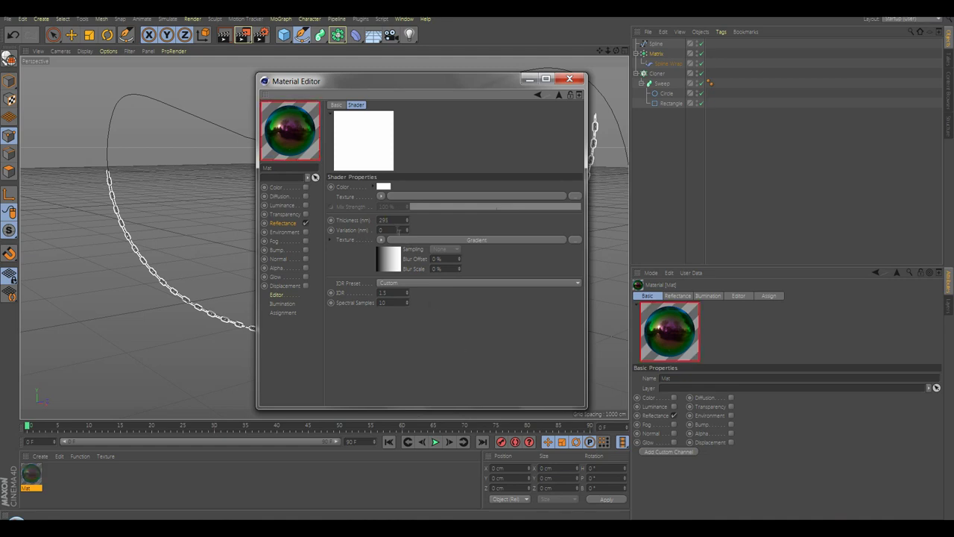
{"action": "left_click", "coordinate": [398, 230]}
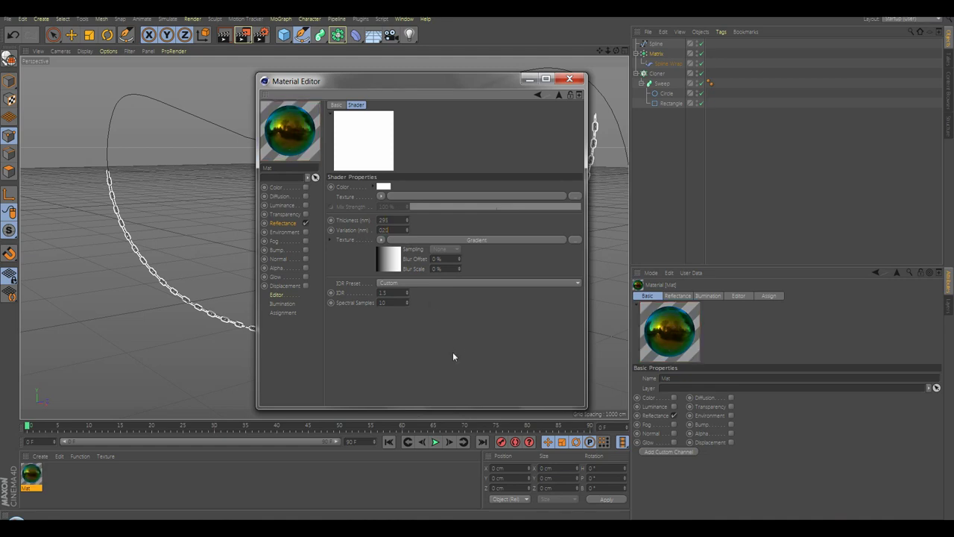
{"action": "key", "text": "Return"}
{"action": "type", "text": "1.93"}
{"action": "key", "text": "Tab"}
{"action": "type", "text": "8"}
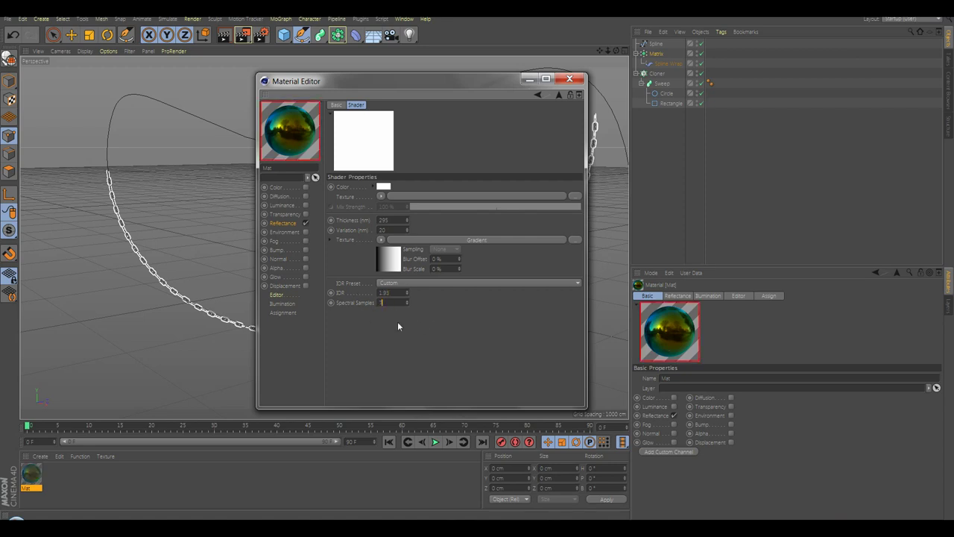
Open the thickness Gradient and set its type to 3D - Linear.
{"action": "left_click", "coordinate": [395, 264]}
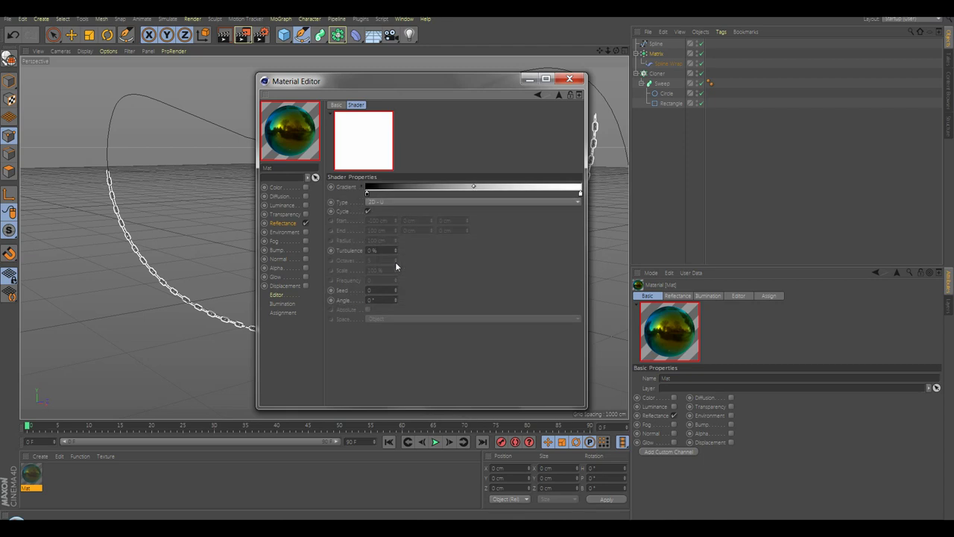
{"action": "left_click", "coordinate": [396, 203]}
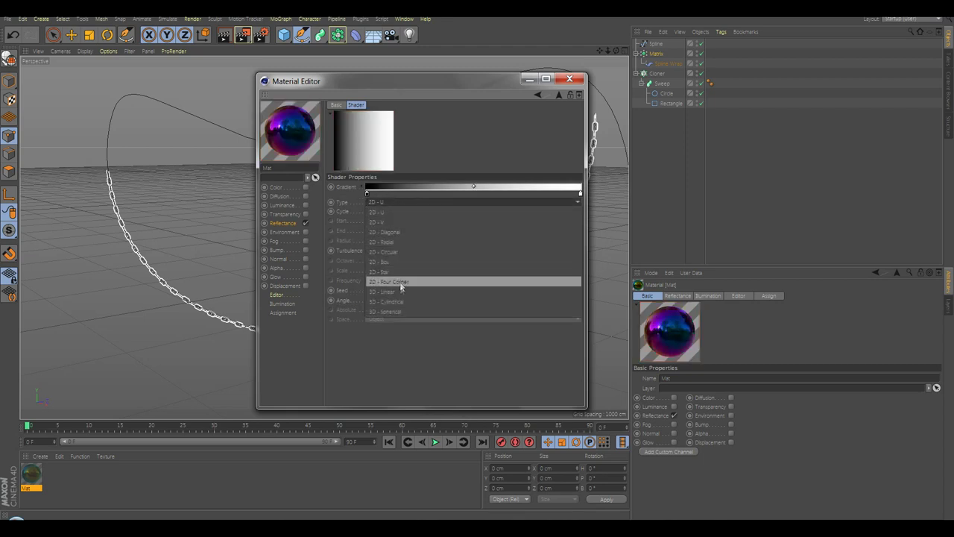
{"action": "left_click", "coordinate": [402, 288]}
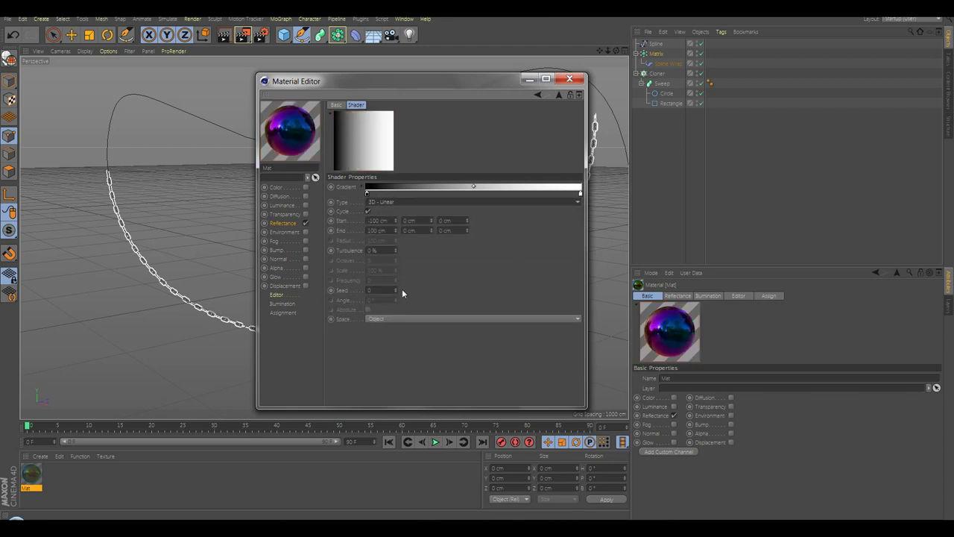
Set the gradient's start to 0, 100, 0 cm and its end to 0, -100, 0 cm.
{"action": "left_click", "coordinate": [382, 220]}
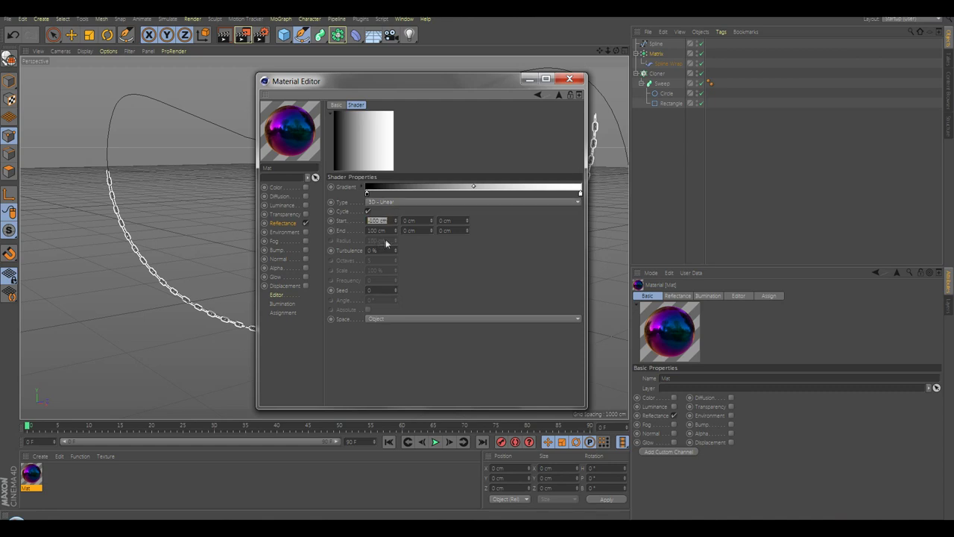
{"action": "type", "text": "9"}
{"action": "left_click_drag", "start_coordinate": [391, 230], "coordinate": [367, 230]}
{"action": "type", "text": "9"}
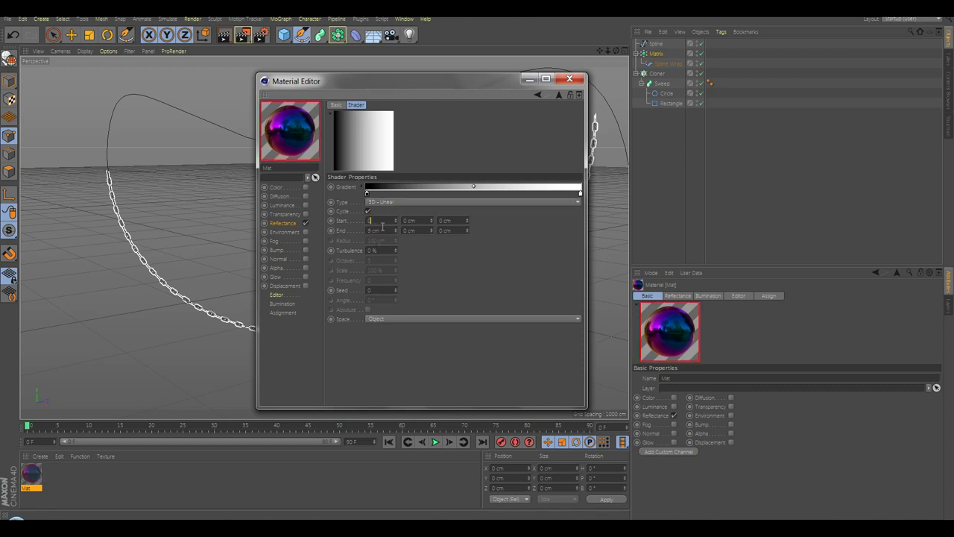
{"action": "left_click", "coordinate": [382, 229]}
{"action": "type", "text": "0"}
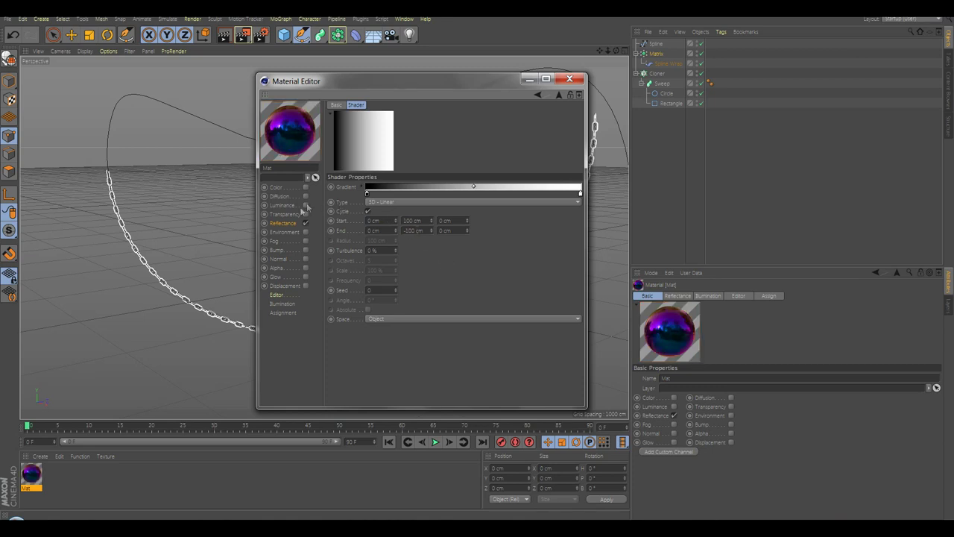
Finish editing the material and apply it to the Cloner.
{"action": "left_click", "coordinate": [569, 79]}
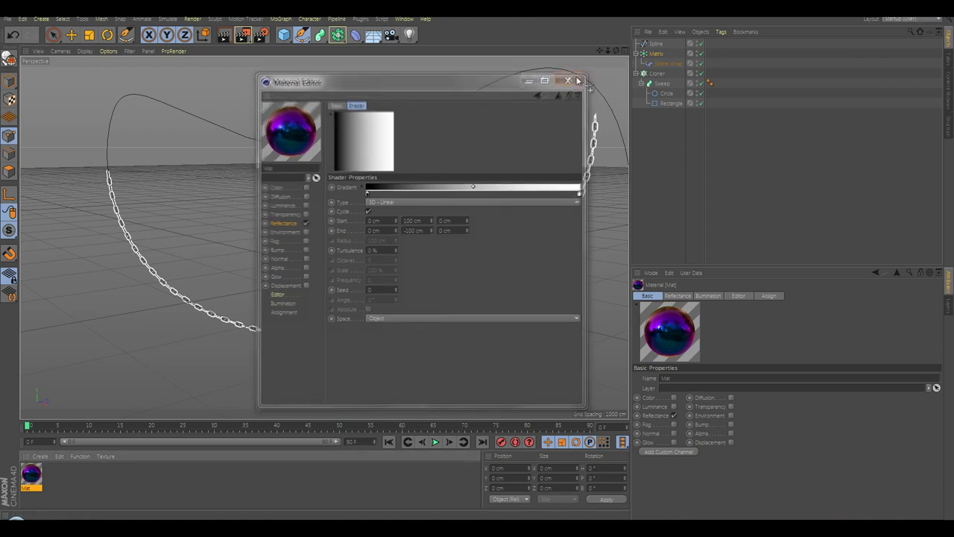
{"action": "mouse_move", "coordinate": [562, 195]}
{"action": "left_mouse_down"}
{"action": "mouse_move", "coordinate": [667, 79]}
{"action": "mouse_move", "coordinate": [659, 74]}
{"action": "left_mouse_up"}
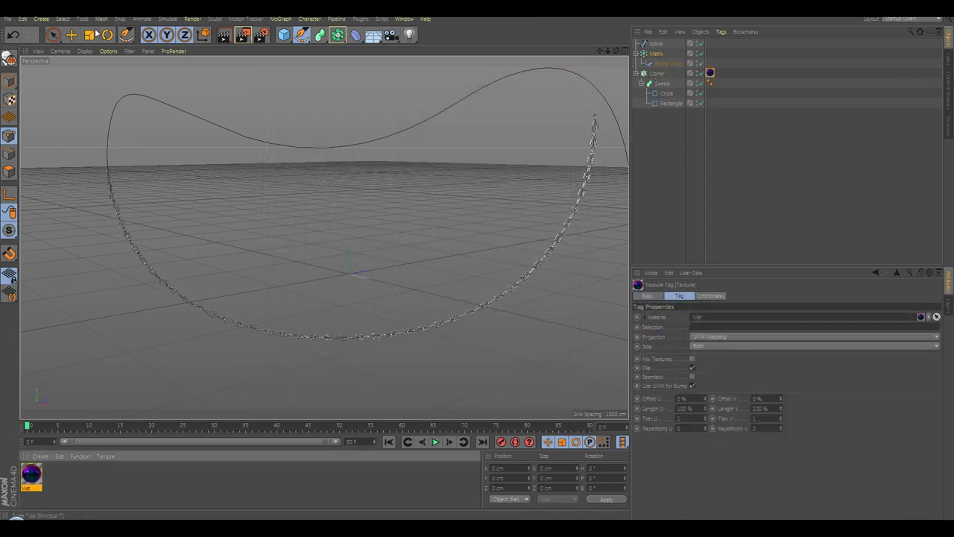
Raise the lowest point of the spline to a Y position of about 142 cm.
{"action": "left_click", "coordinate": [54, 36]}
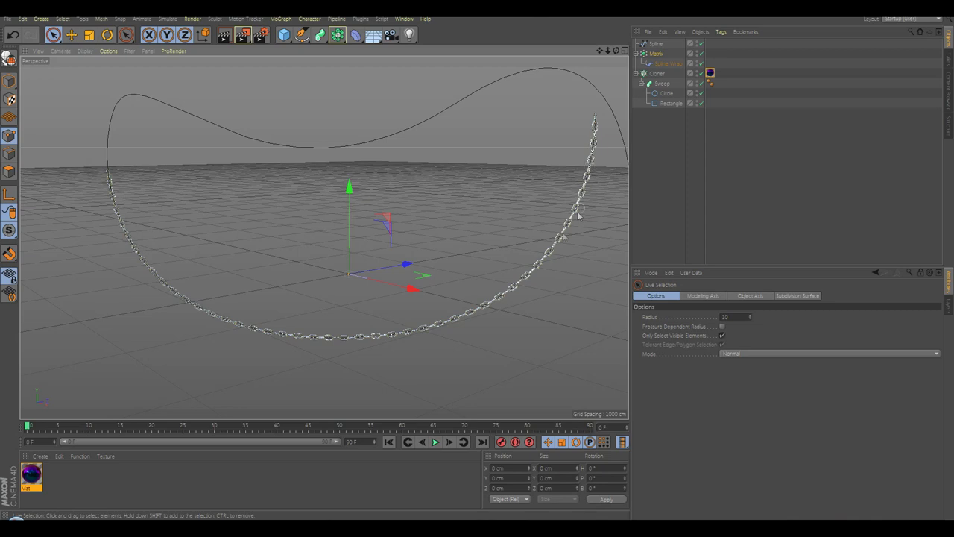
{"action": "left_click", "coordinate": [659, 44]}
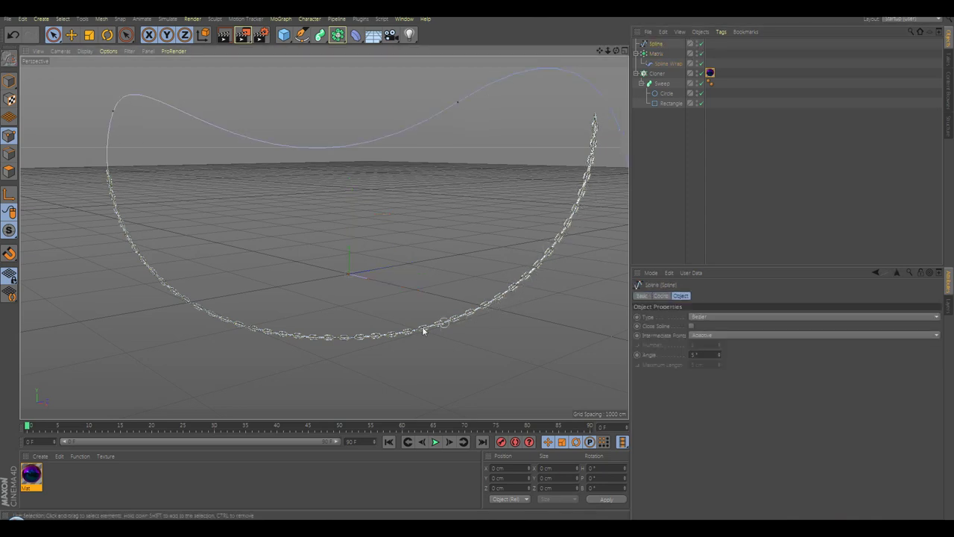
{"action": "left_click", "coordinate": [315, 339]}
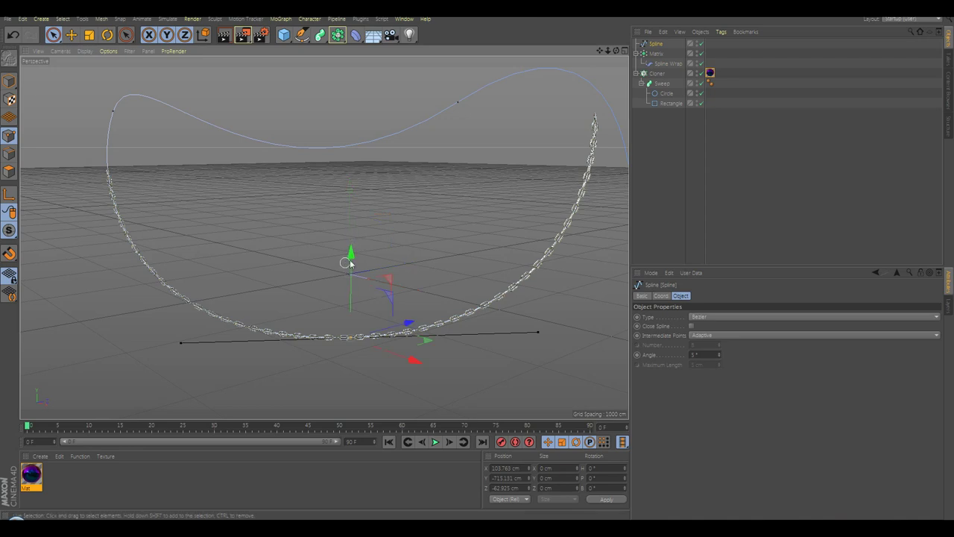
{"action": "left_click_drag", "start_coordinate": [351, 251], "coordinate": [323, 238]}
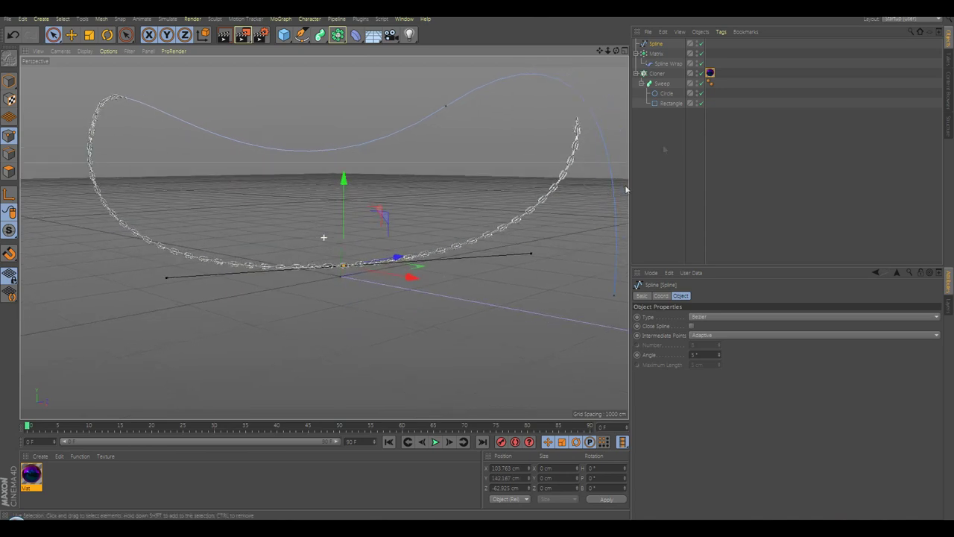
Add a Physical Sky and give it a Compositing tag with Seen by Camera disabled.
{"action": "left_click", "coordinate": [373, 34]}
{"action": "left_click", "coordinate": [470, 51]}
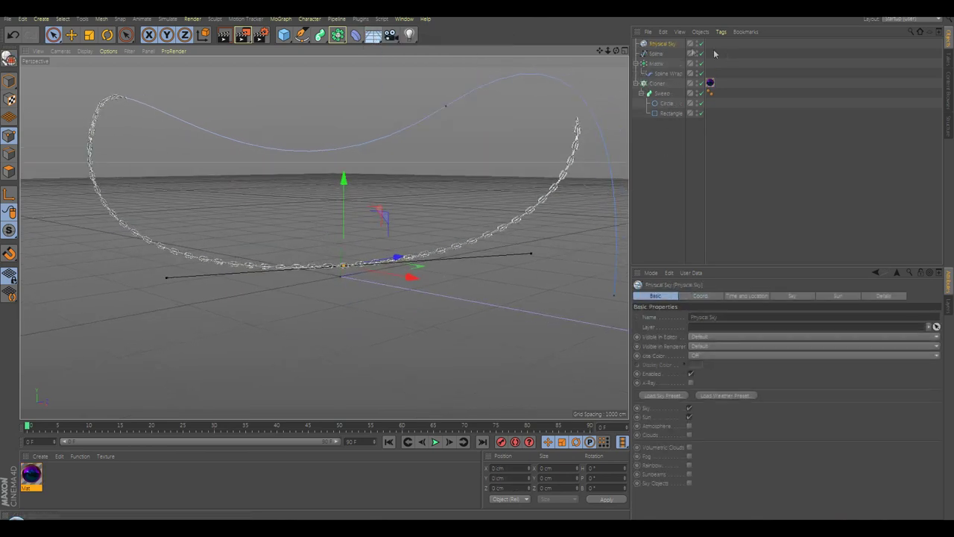
{"action": "right_click", "coordinate": [659, 43]}
{"action": "mouse_move", "coordinate": [679, 51]}
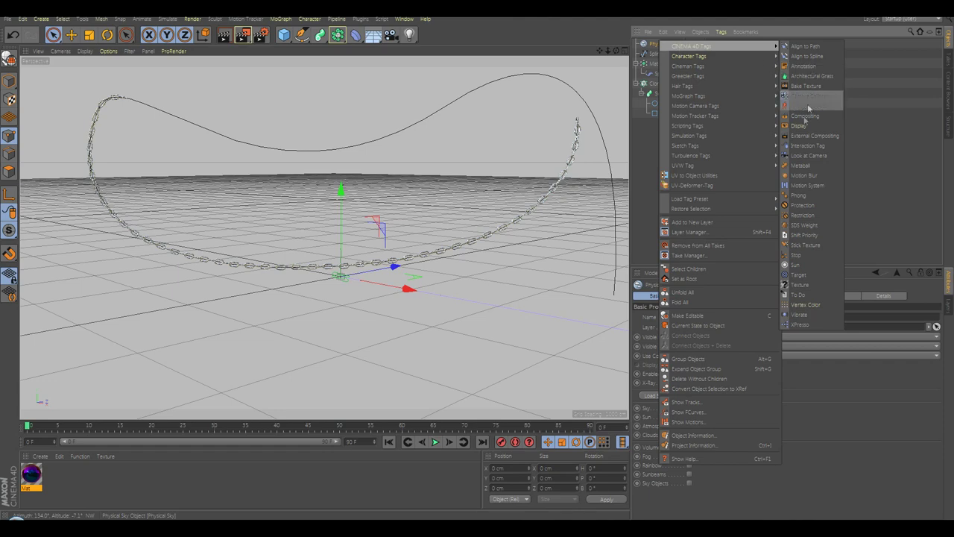
{"action": "left_click", "coordinate": [801, 118]}
{"action": "left_click", "coordinate": [685, 347]}
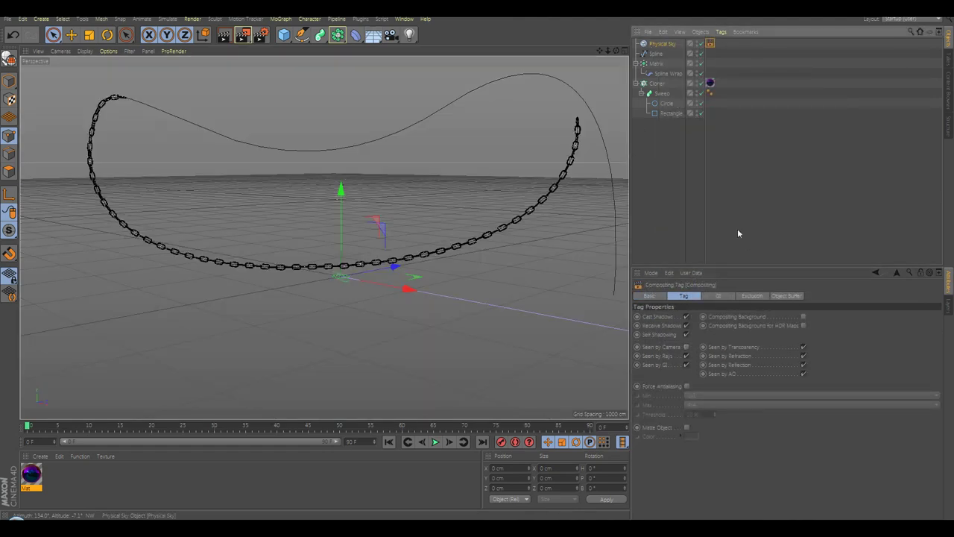
Reframe the chain in the viewport and render a small region over its right half.
{"action": "left_click", "coordinate": [277, 301]}
{"action": "left_click_drag", "start_coordinate": [409, 257], "coordinate": [372, 243], "text": "alt"}
{"action": "left_click_drag", "start_coordinate": [243, 35], "coordinate": [272, 49]}
{"action": "left_click_drag", "start_coordinate": [411, 213], "coordinate": [453, 288]}
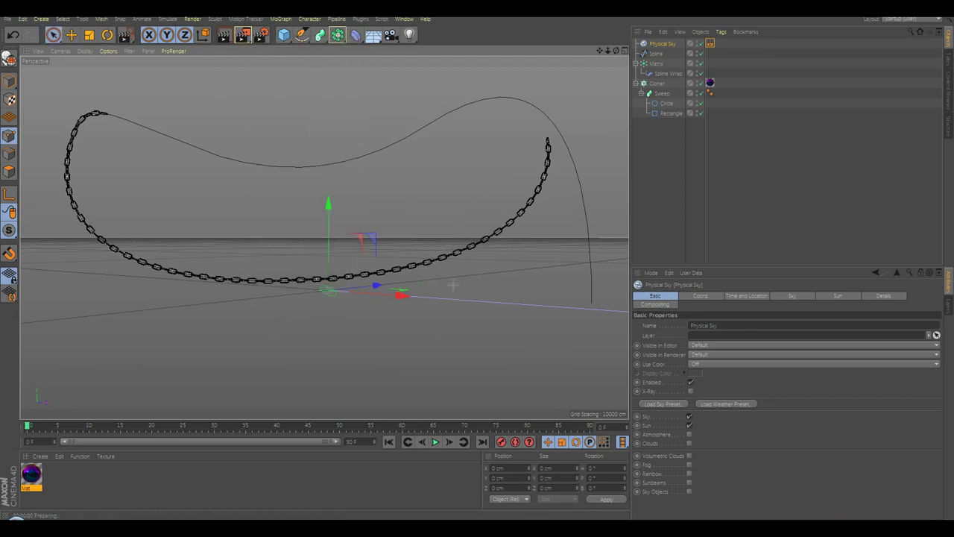